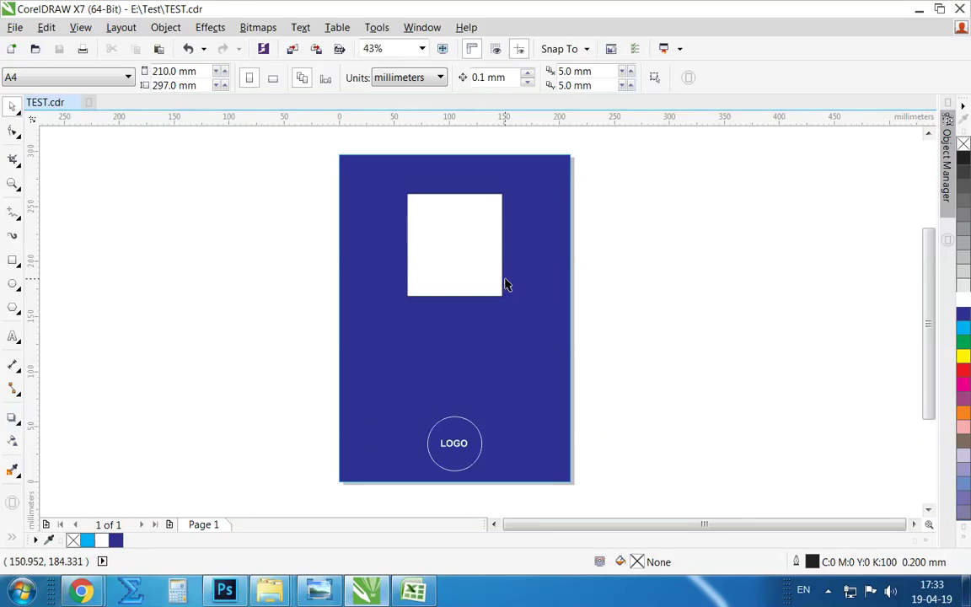
Add a white 'Name' text line just below the photo box
left_click(533, 221)
left_click(455, 244)
left_click(444, 252)
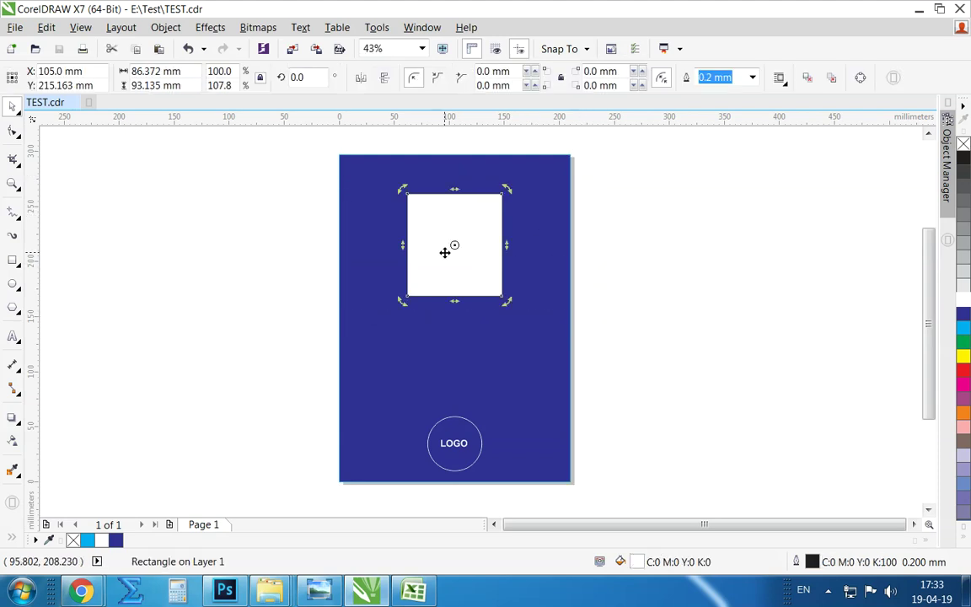
left_click_drag(448, 426, 629, 364)
left_click(629, 364)
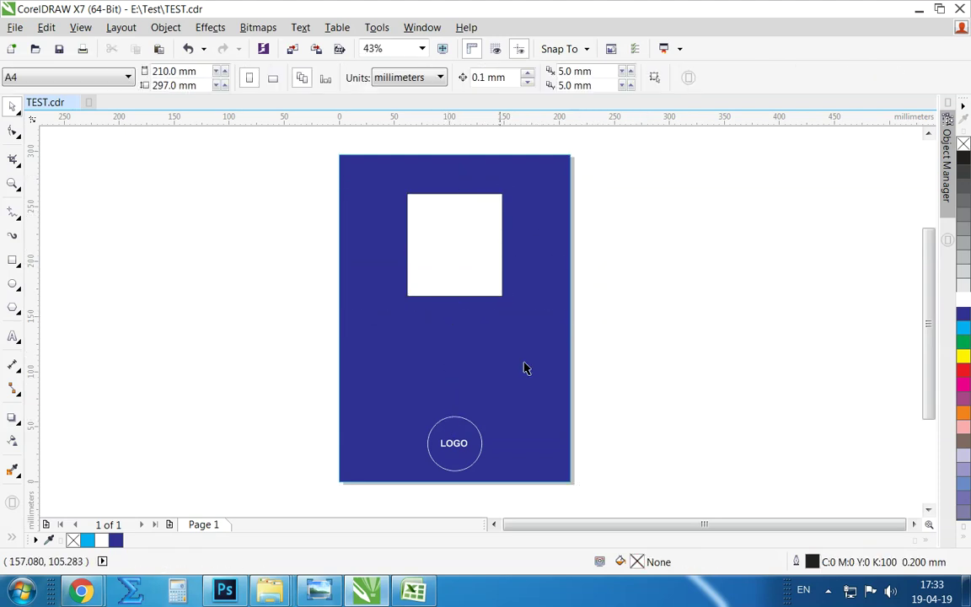
key("F8")
left_click(458, 341)
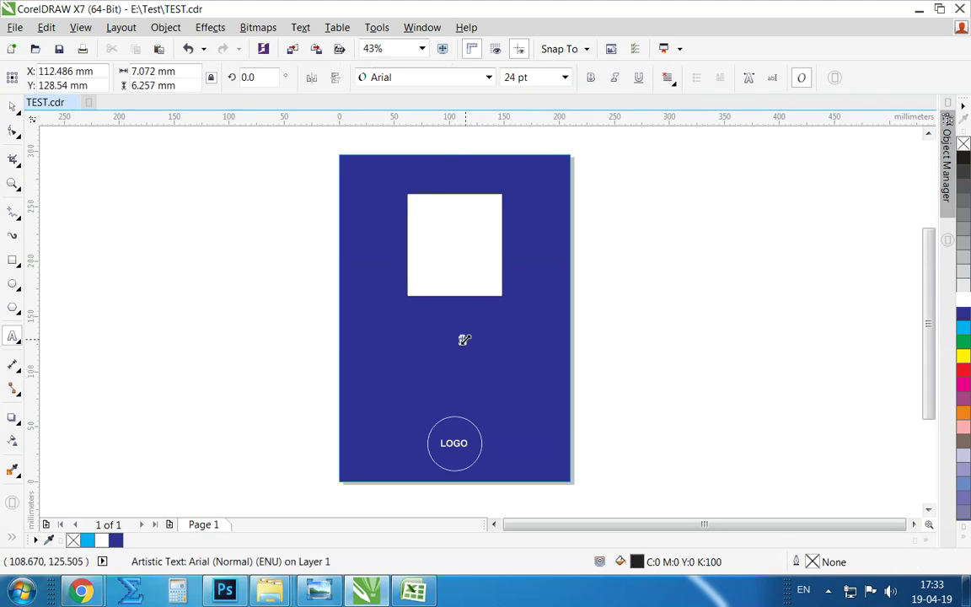
type("Name")
key("ctrl+space")
left_click(963, 299)
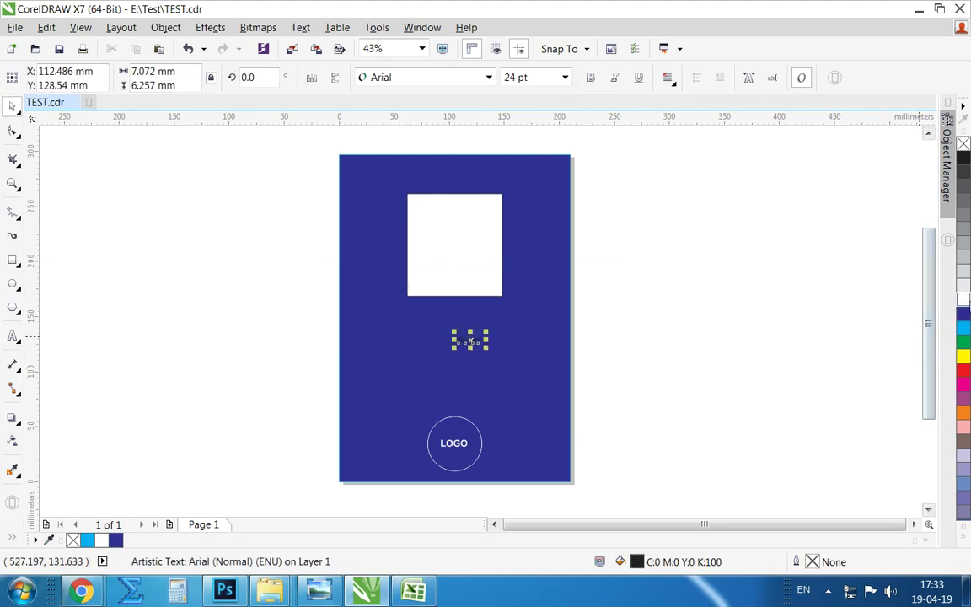
Enlarge the Name text to about 93 pt, correct its spelling, and centre it on the card
mouse_move(452, 332)
left_mouse_down()
mouse_move(390, 314)
mouse_move(455, 330)
left_mouse_up()
left_click(543, 335, "shift")
key("Escape")
key("F8")
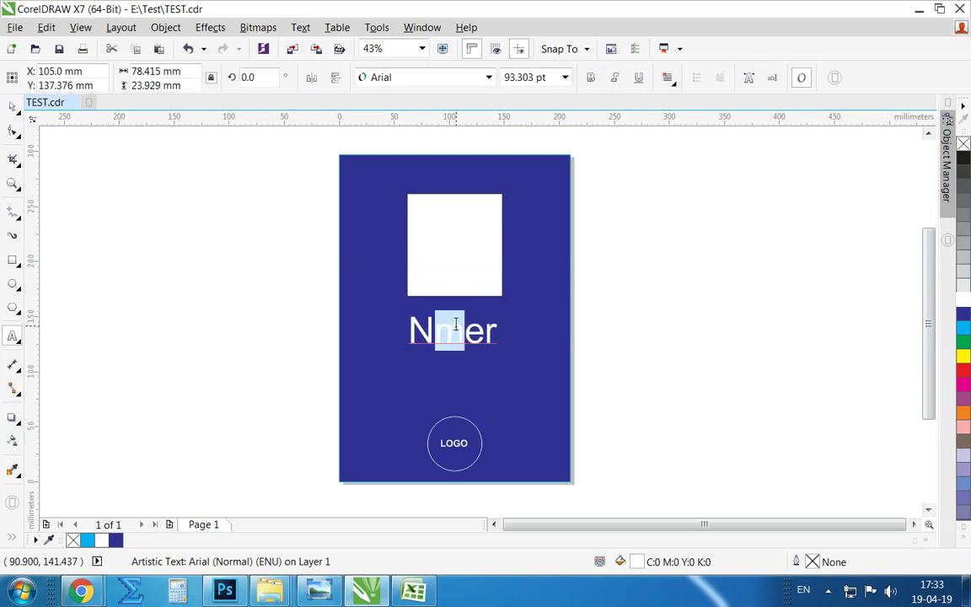
type("a")
key("shift+Right")
key("shift+Right")
type("me")
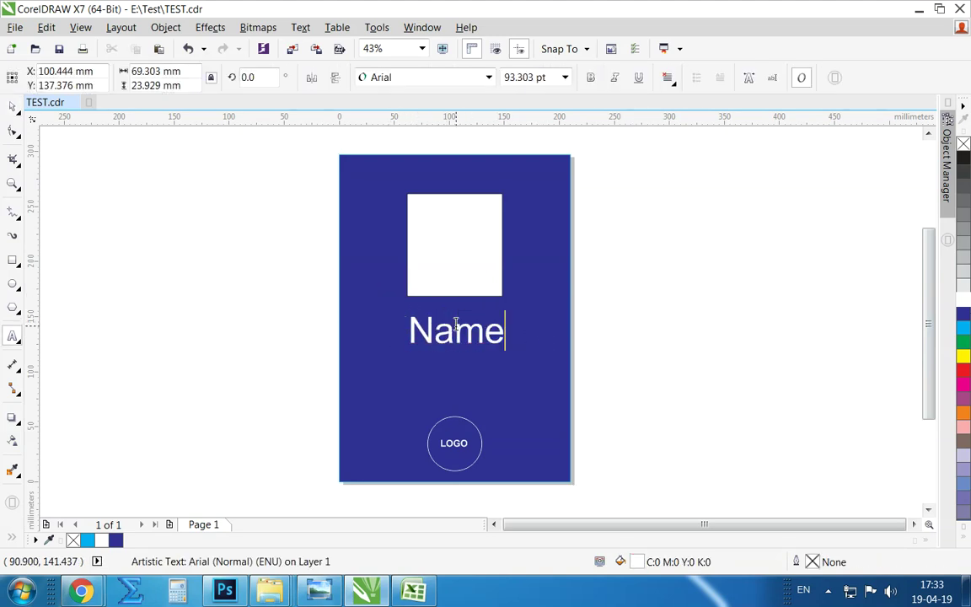
key("ctrl+space")
left_click(542, 327, "shift")
left_click(644, 332)
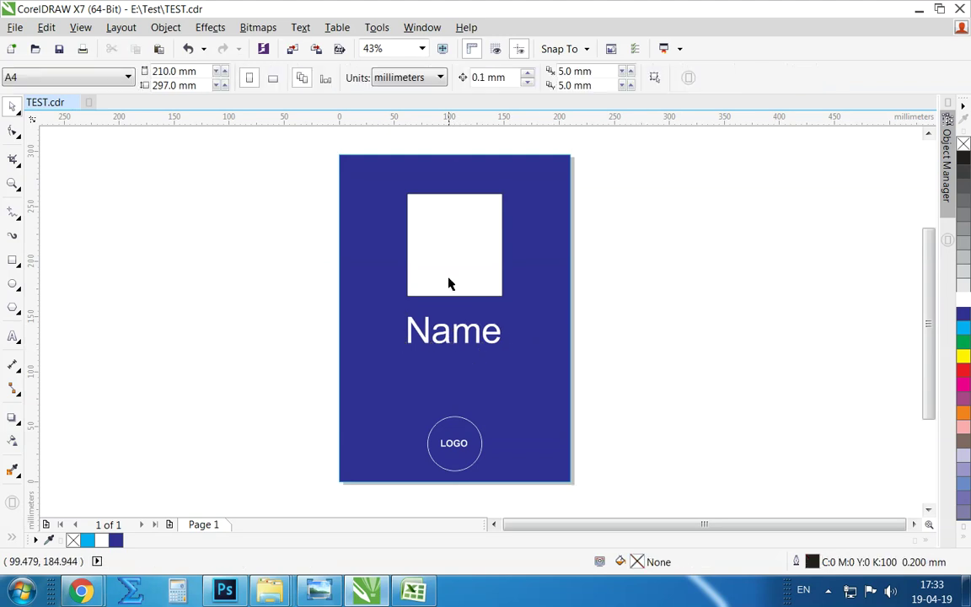
Drag a copy of Name just below it and retype it as 'Designation'
left_click(472, 327)
left_click_drag(472, 330, 472, 364)
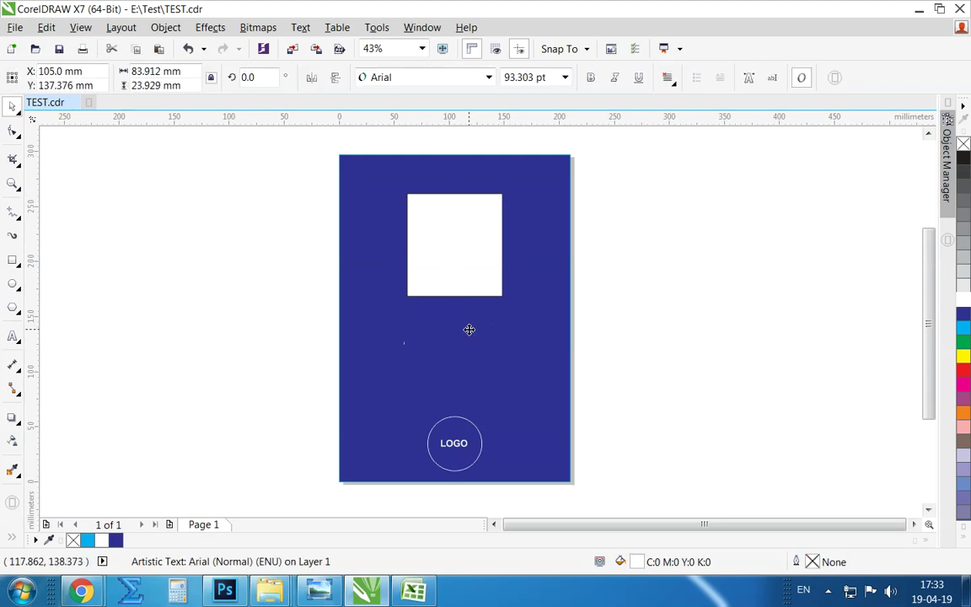
left_click(470, 364)
double_click(472, 364)
double_click(472, 364)
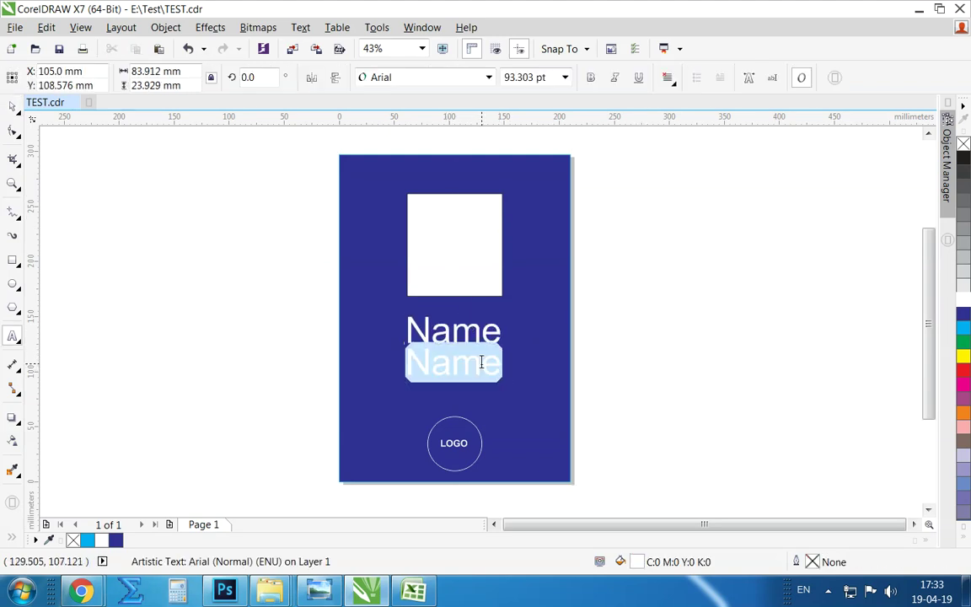
type("Des")
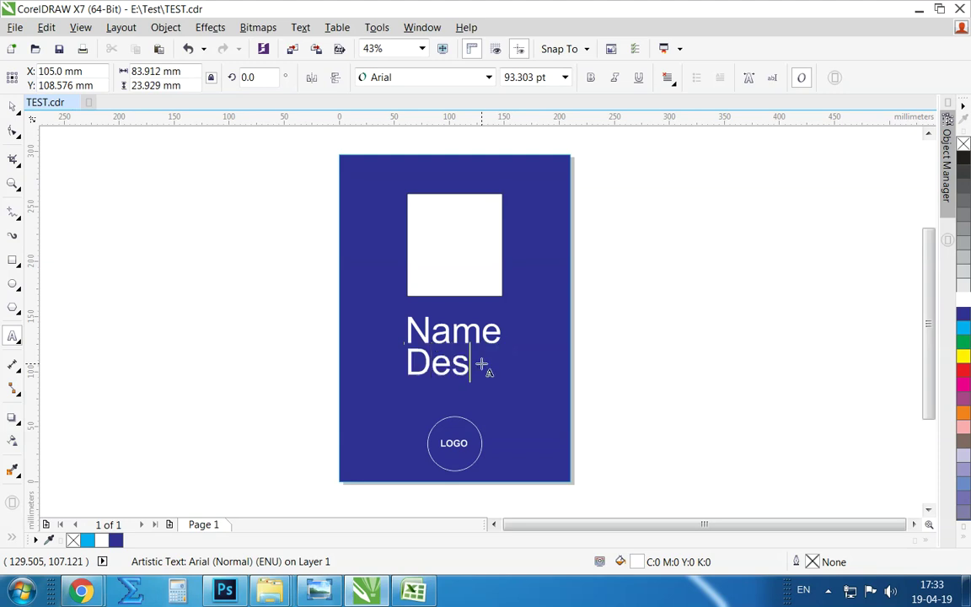
type("ignatio")
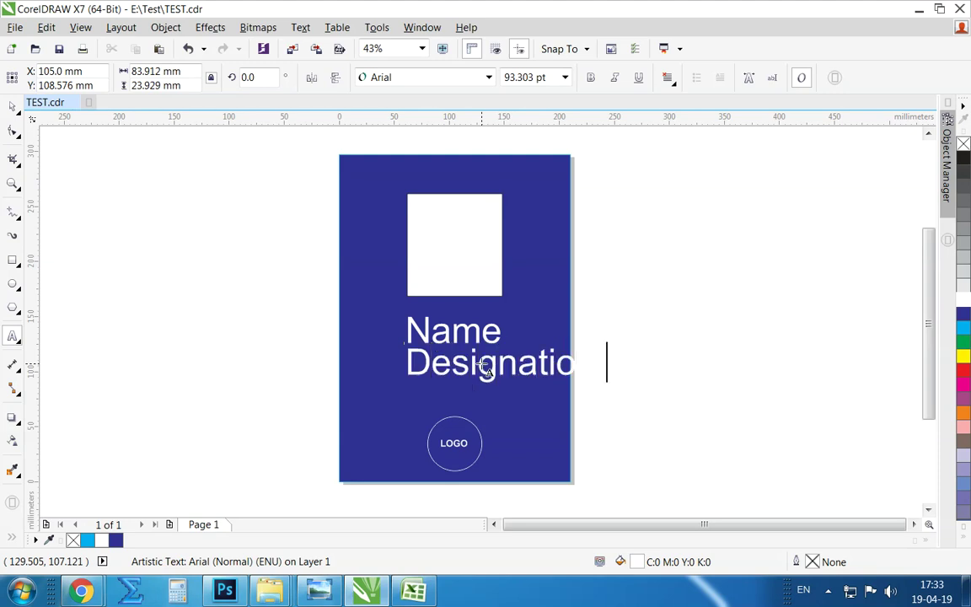
key("ctrl+space")
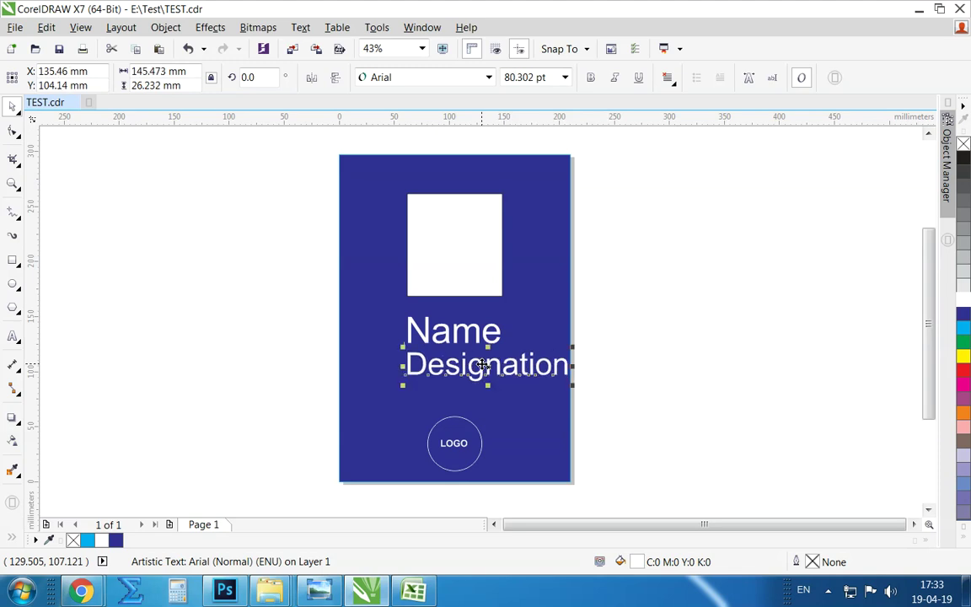
Shrink Designation to about 60 pt and centre it horizontally on the card
key("ctrl+KP_2")
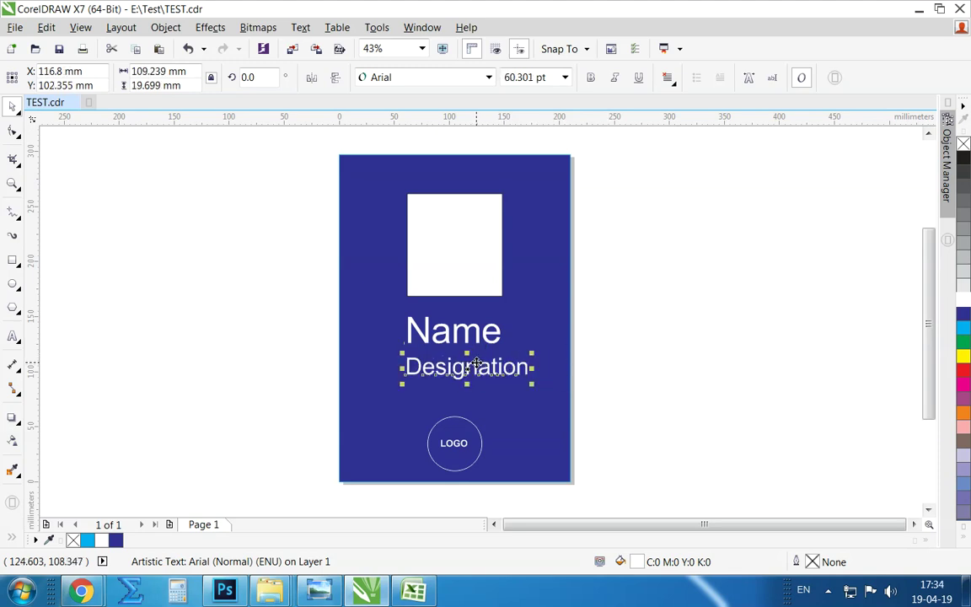
left_click(516, 325, "shift")
key("c")
left_click(648, 300)
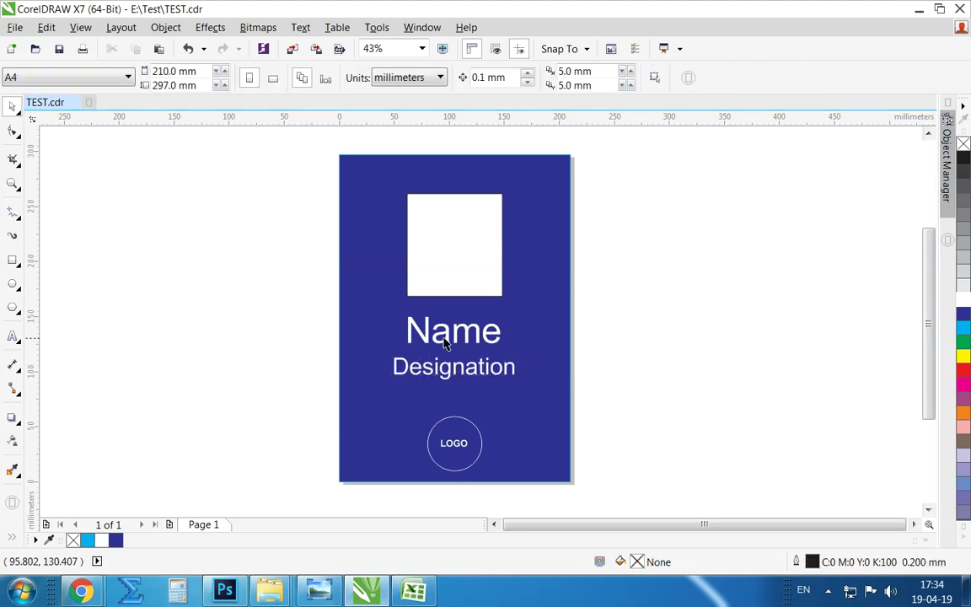
Copy Designation to the card's top, retype it as 'Card No.', and centre it
left_click_drag(460, 371, 495, 204)
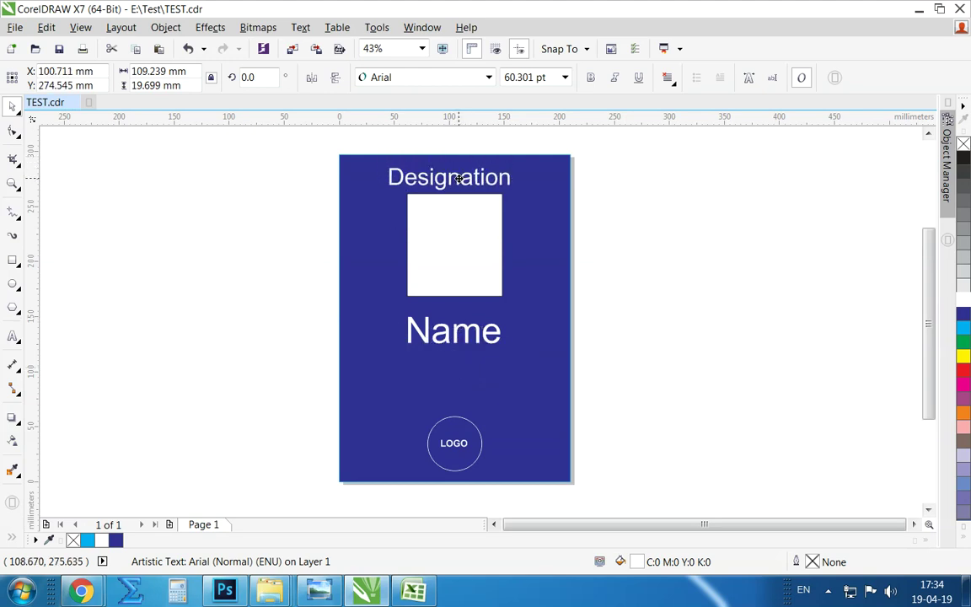
key("F8")
key("ctrl+a")
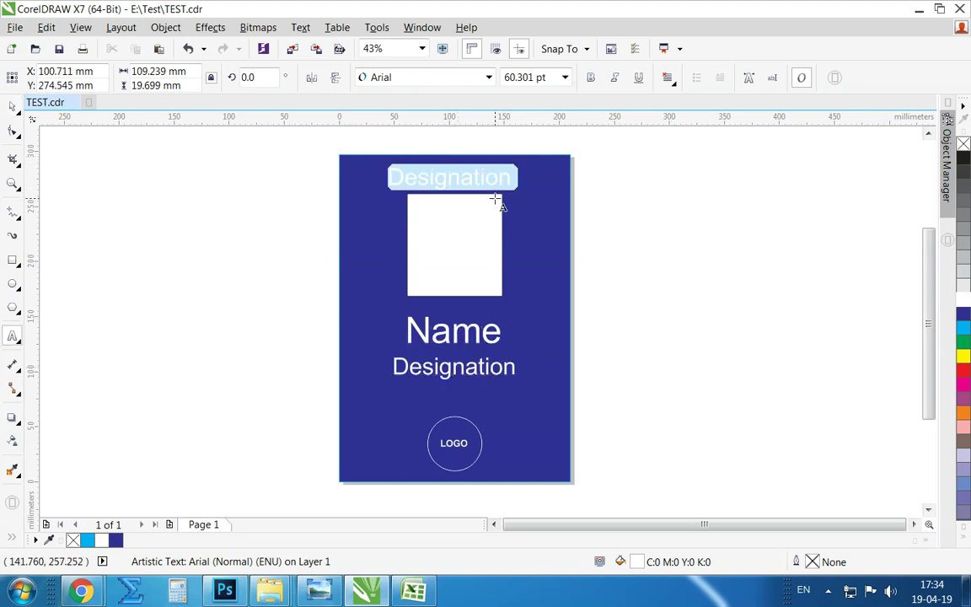
type("Card No.")
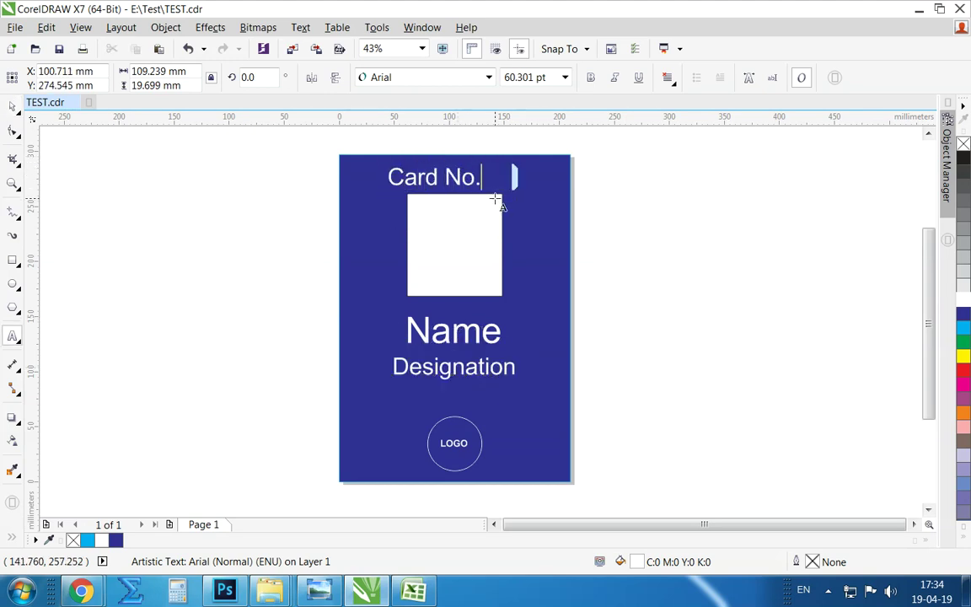
key("ctrl+space")
left_click(539, 202, "shift")
key("c")
key("Escape")
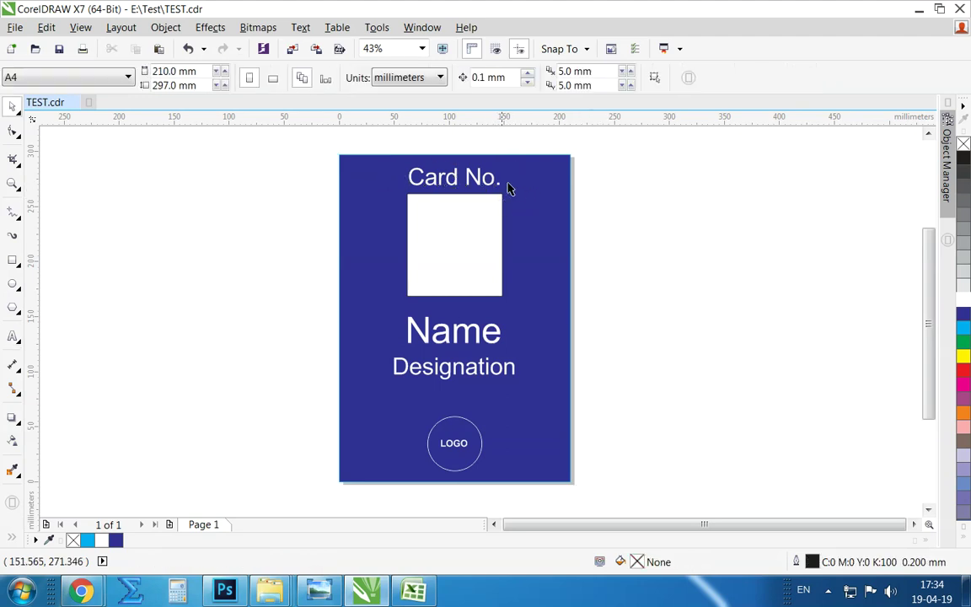
Scale the Card No. label down to about half its size
left_click(489, 187)
left_click(495, 188)
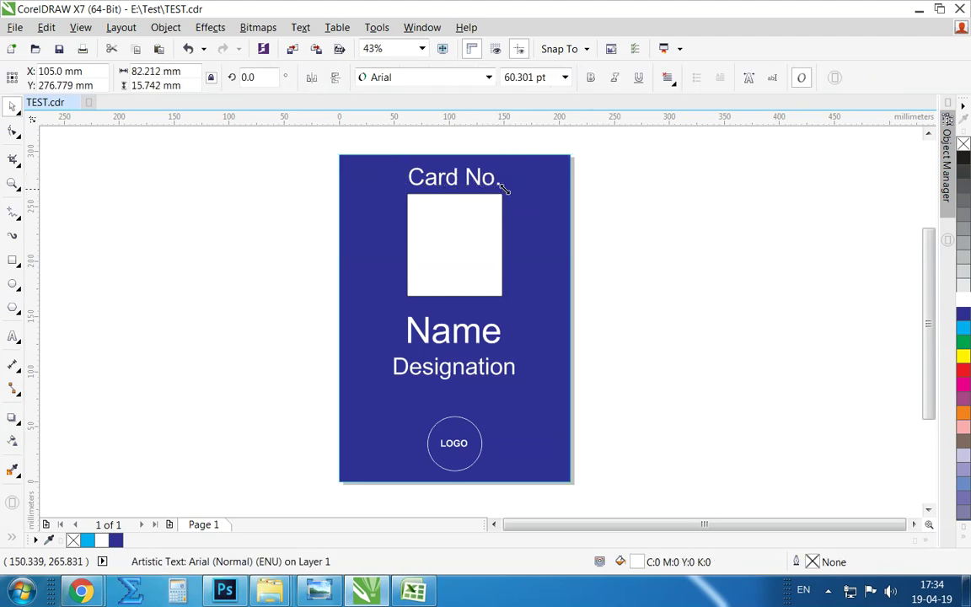
left_click_drag(504, 193, 498, 190)
left_click(630, 164)
left_click_drag(633, 143, 375, 362)
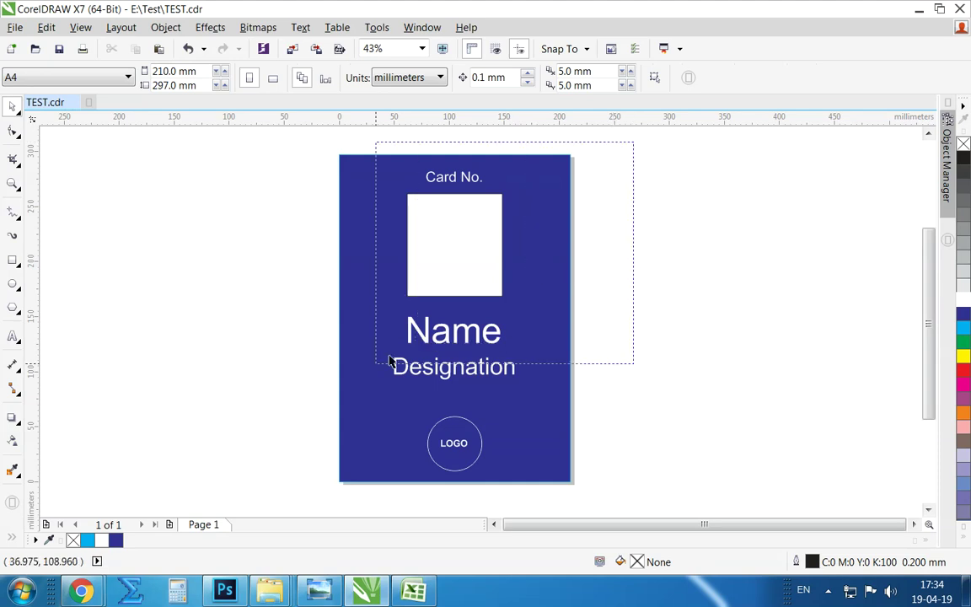
left_click(559, 347, "shift")
left_click(628, 328)
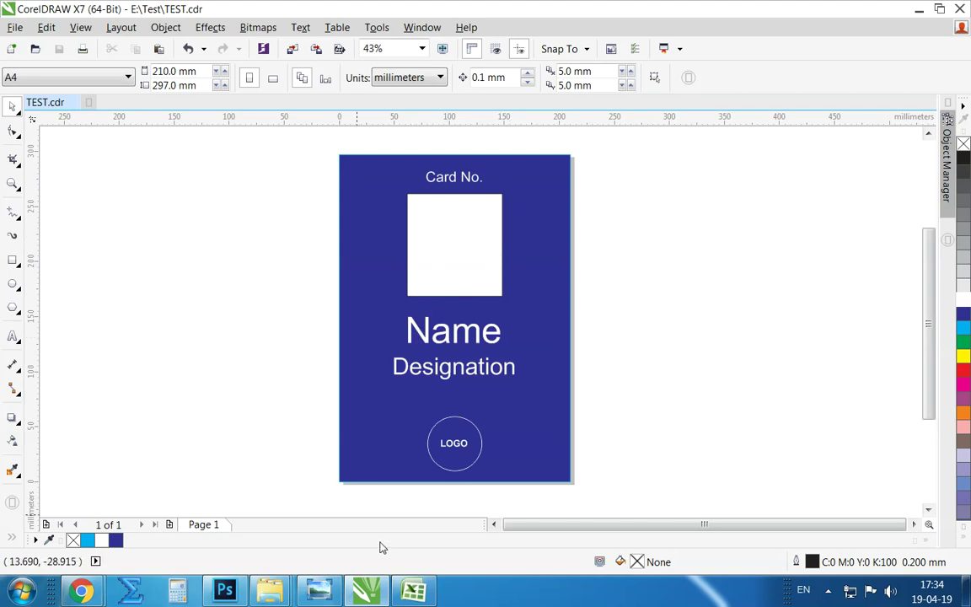
left_click(413, 590)
Review the NAME, DESIGNATION and Card No. columns and their entries in rows 2–4
left_click(248, 225)
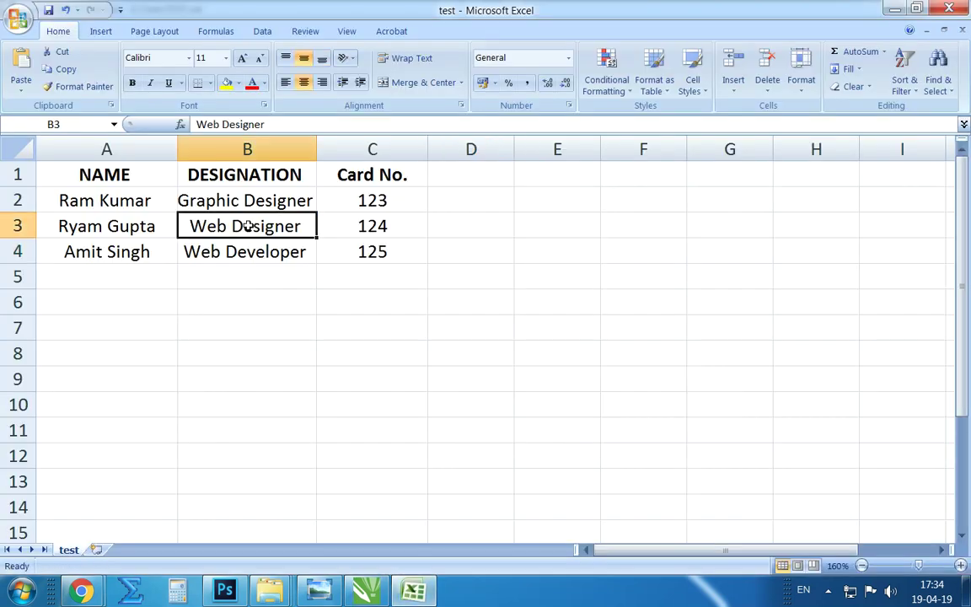
left_click(103, 173)
left_click(187, 173)
left_click(361, 175)
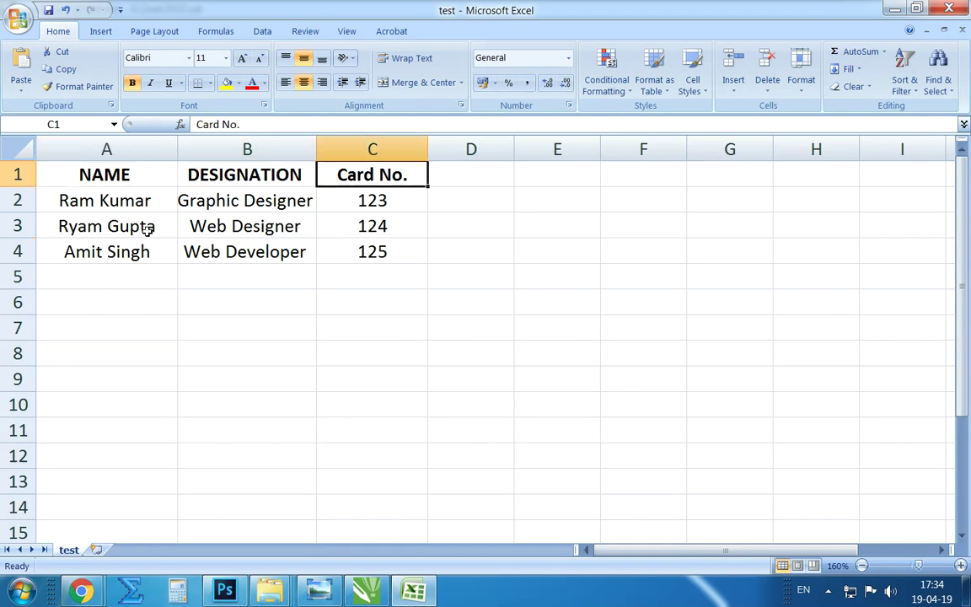
left_click_drag(101, 200, 101, 245)
left_click_drag(215, 200, 239, 248)
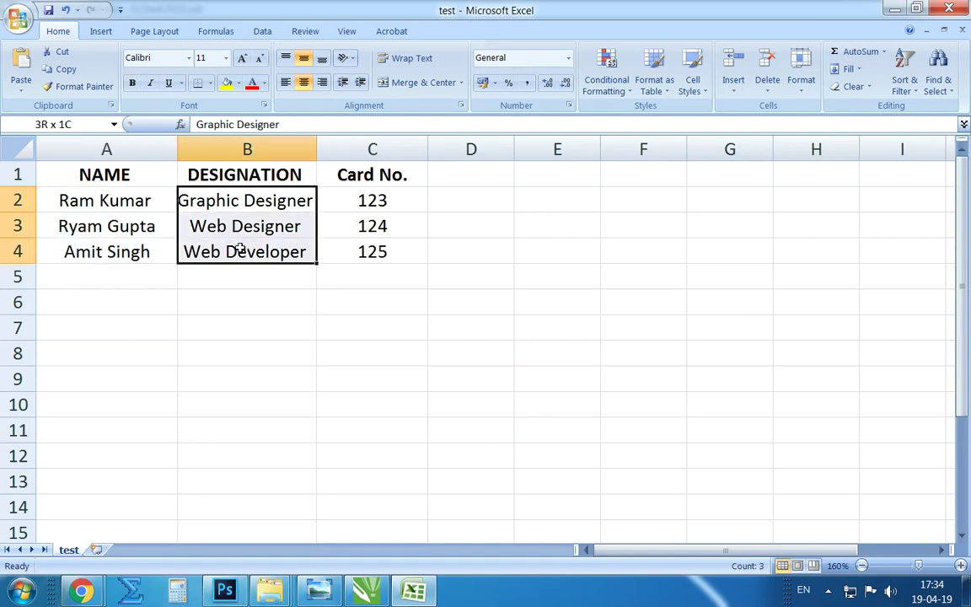
left_click_drag(342, 203, 357, 244)
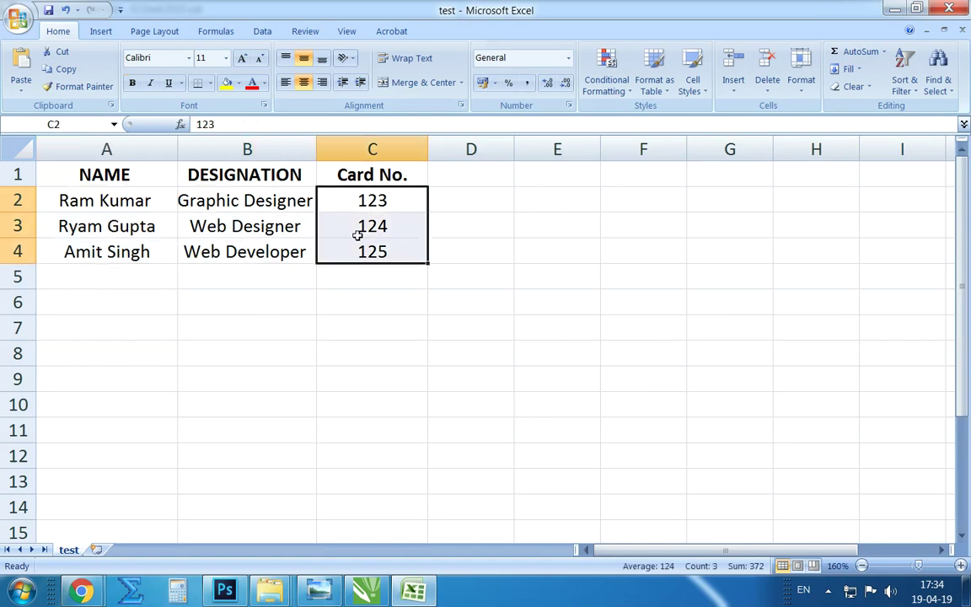
left_click(341, 280)
Save the sheet as test.csv in CSV (Comma delimited) format, replacing the existing file
key("ctrl+s")
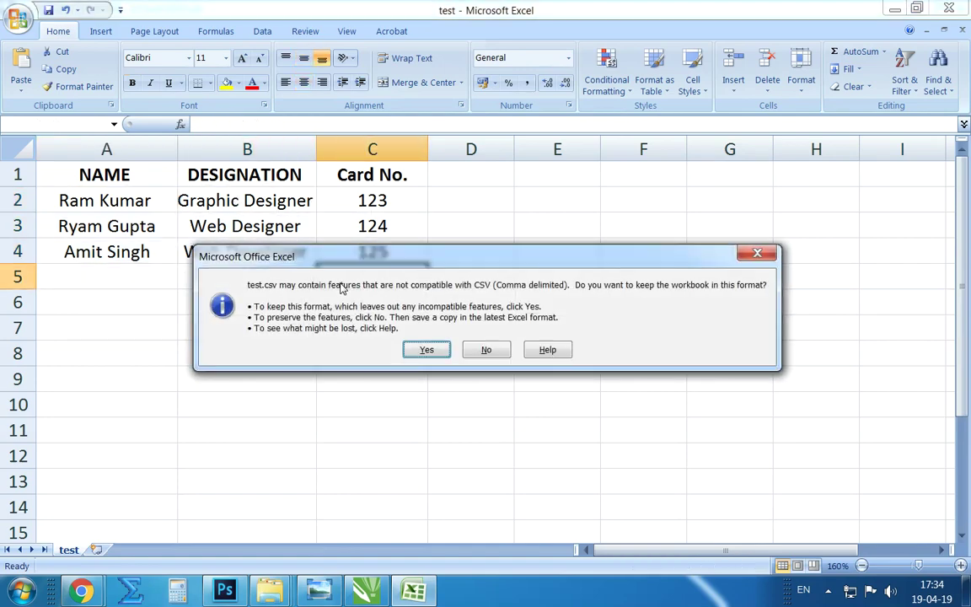
left_click(486, 349)
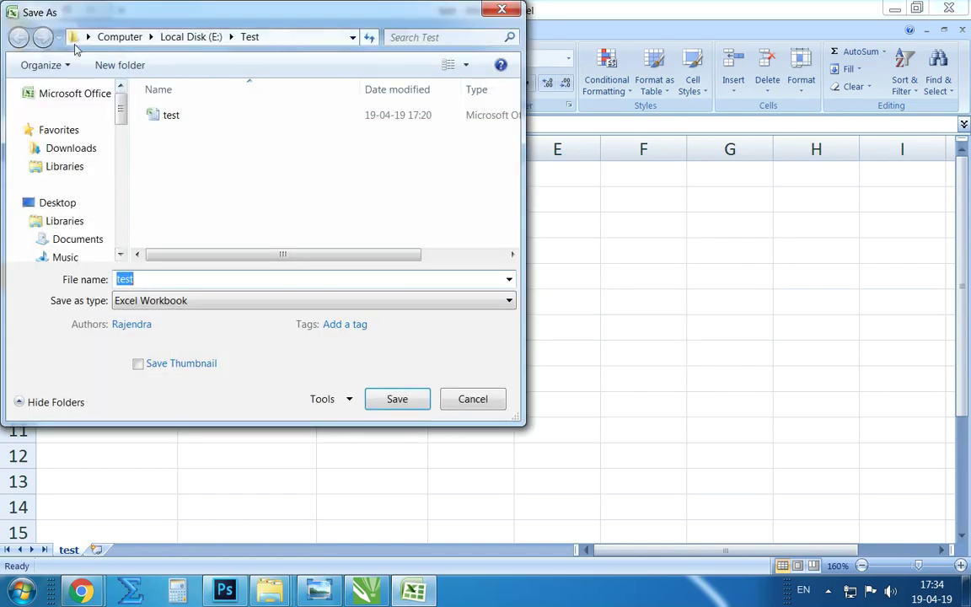
left_click(501, 9)
left_click(17, 17)
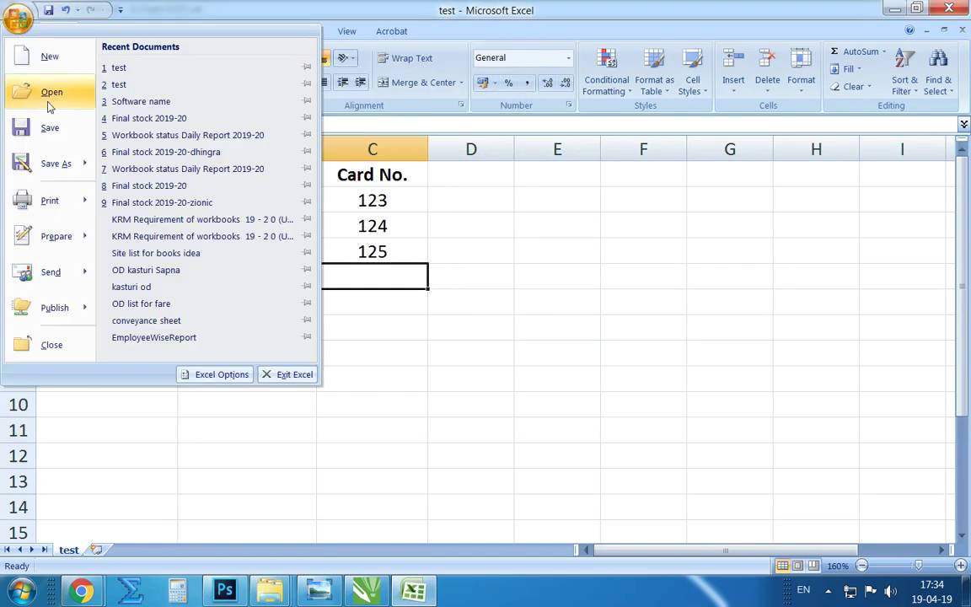
left_click(55, 163)
left_click(170, 116)
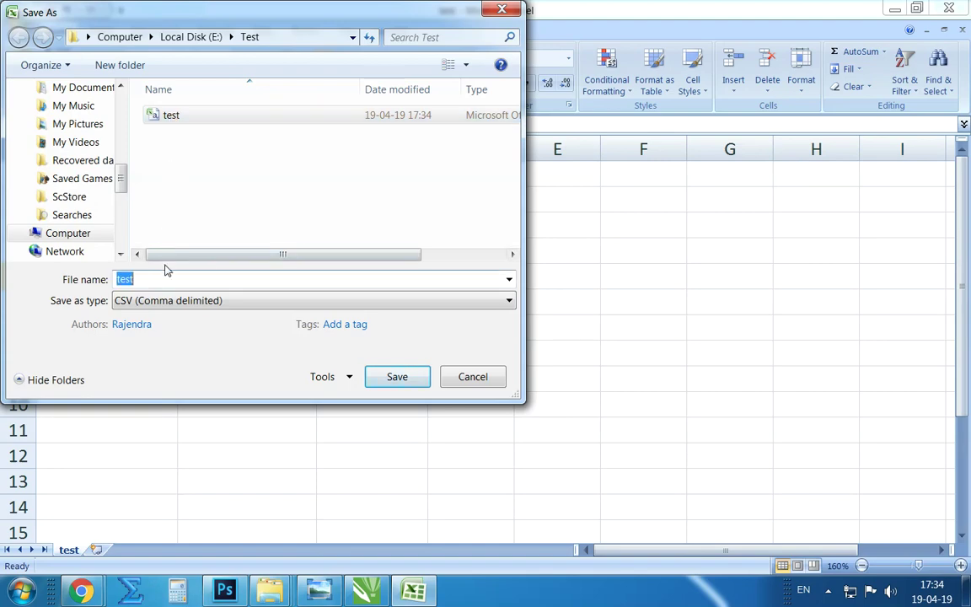
left_click(329, 303)
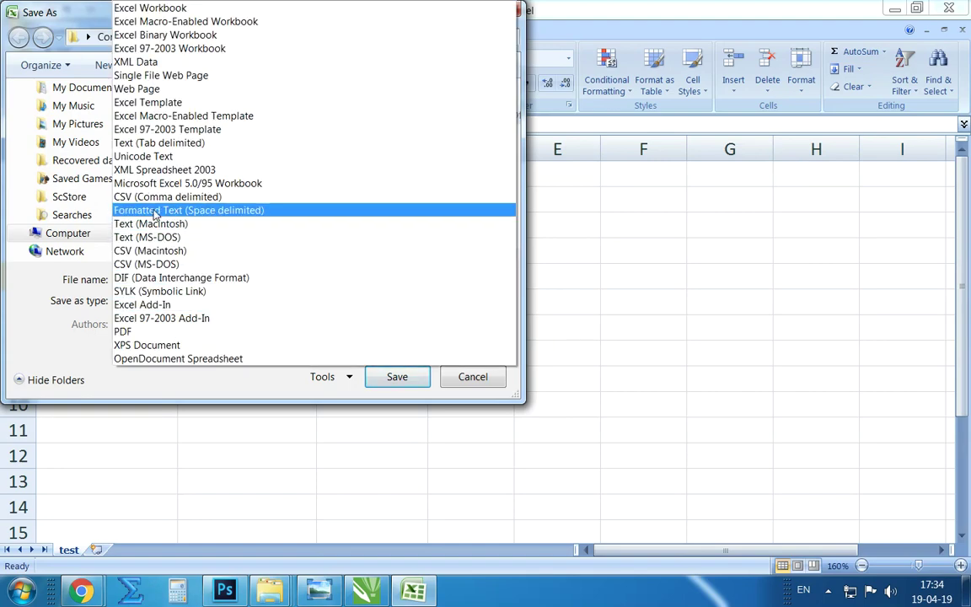
left_click(156, 198)
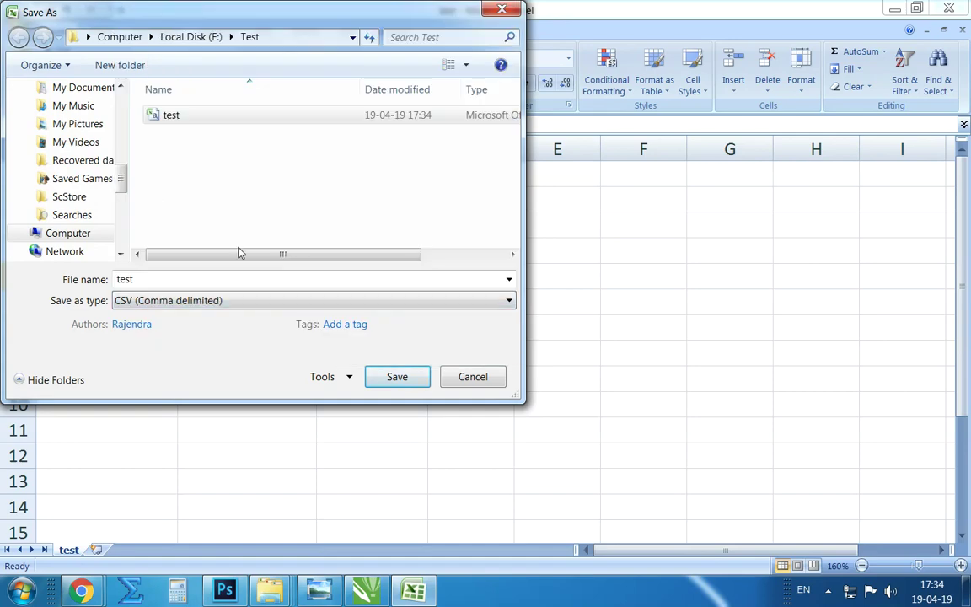
left_click(393, 378)
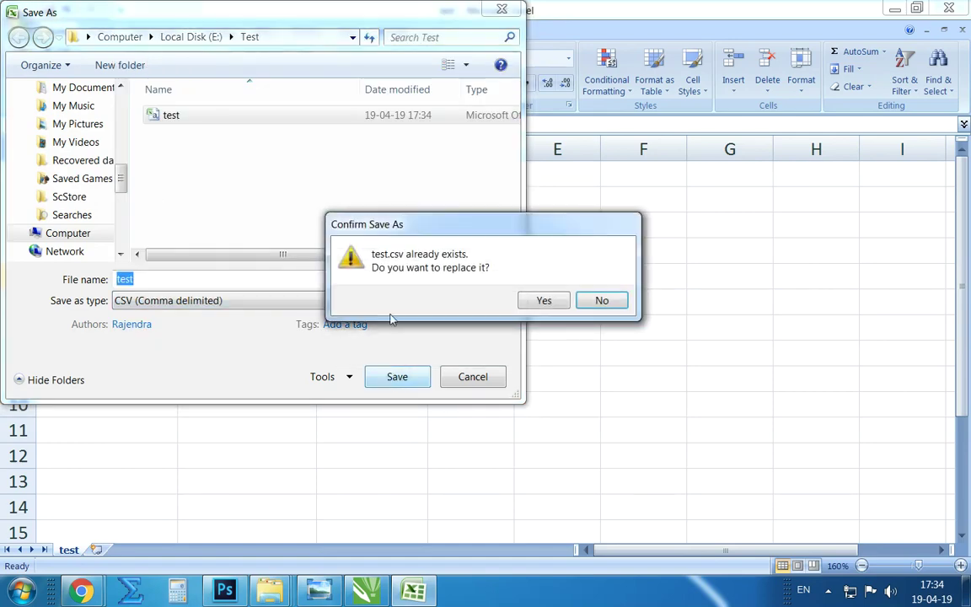
left_click(544, 302)
left_click(425, 347)
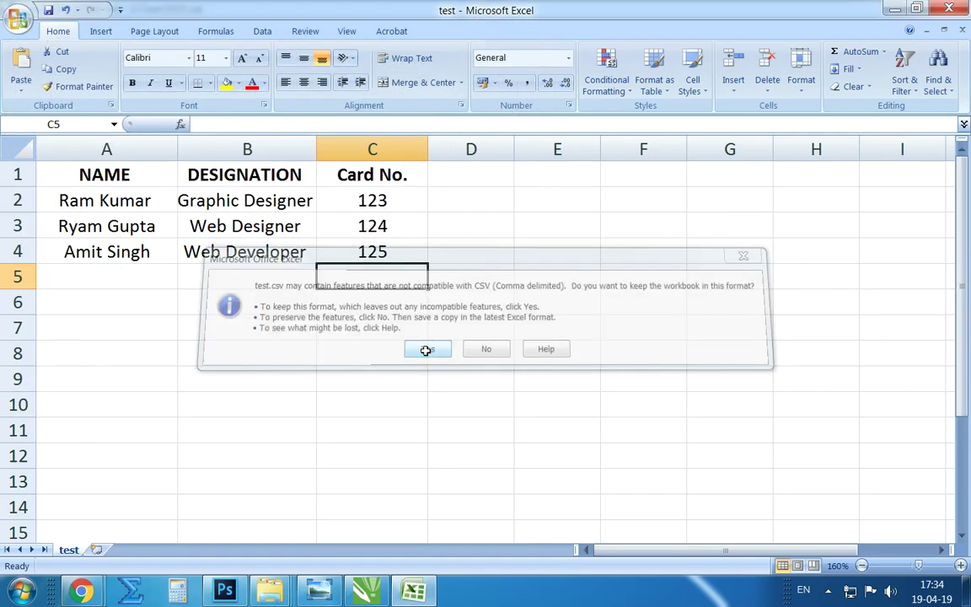
Save the sheet again, keeping the CSV format
left_click(470, 250)
key("ctrl+s")
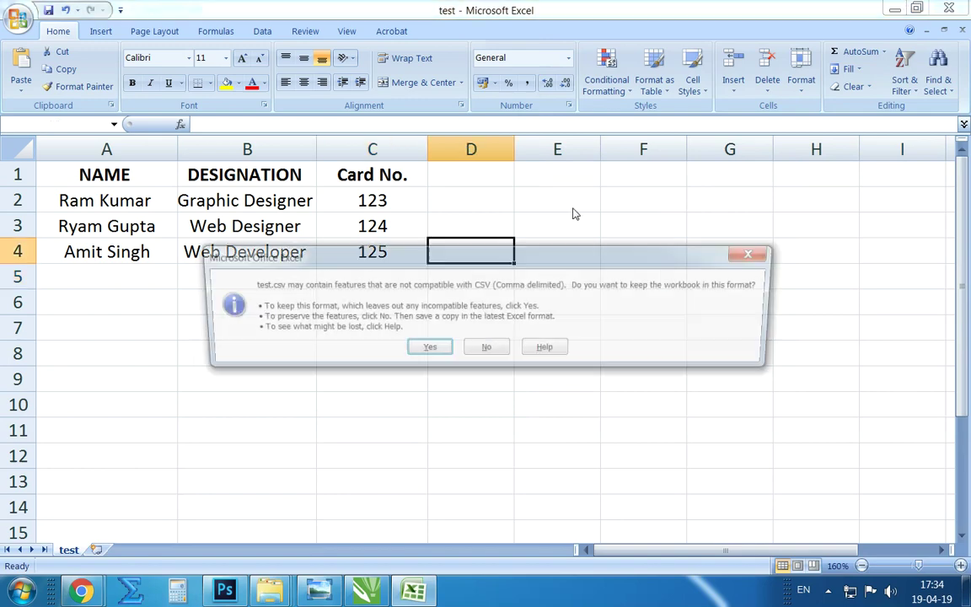
left_click(430, 350)
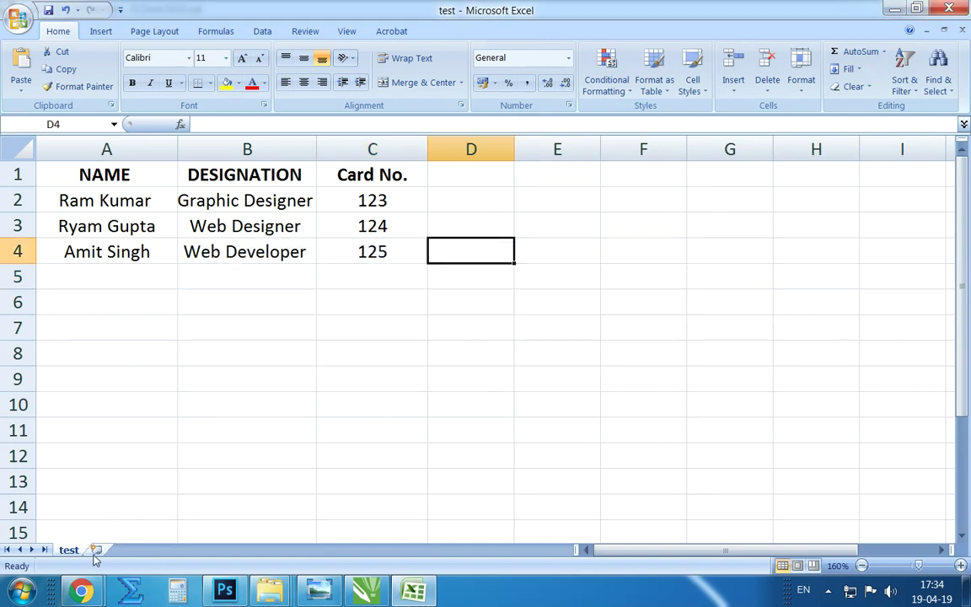
Close Excel, saving the data as Excel Workbook test.xlsx and replacing the existing file
left_click(949, 9)
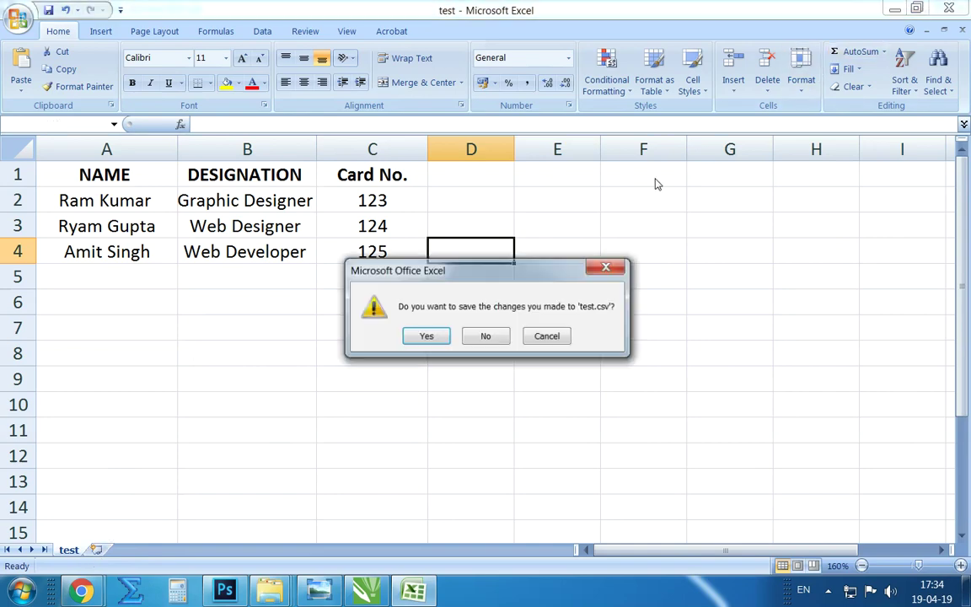
left_click(427, 337)
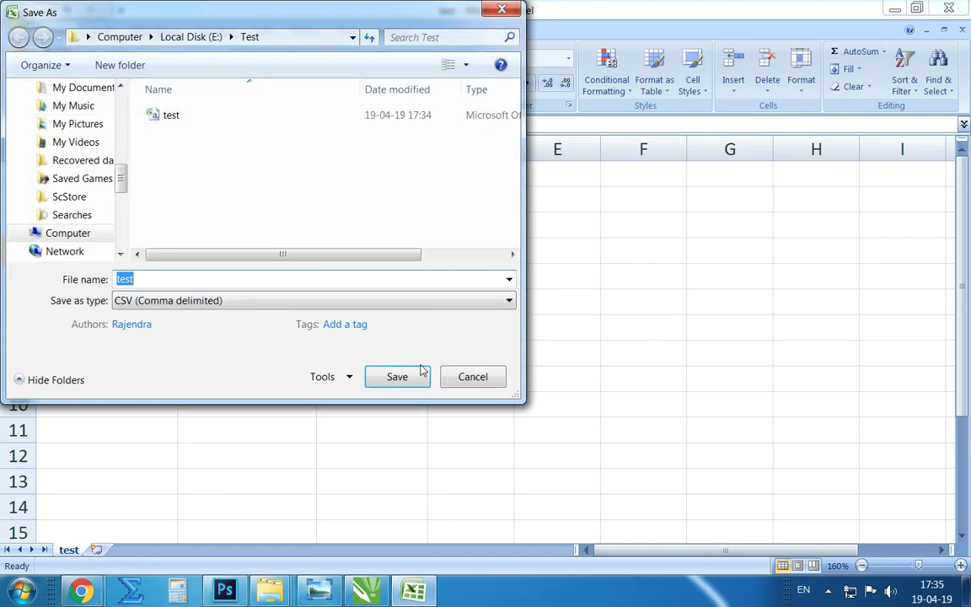
left_click(350, 301)
key("Up")
key("Up")
key("Up")
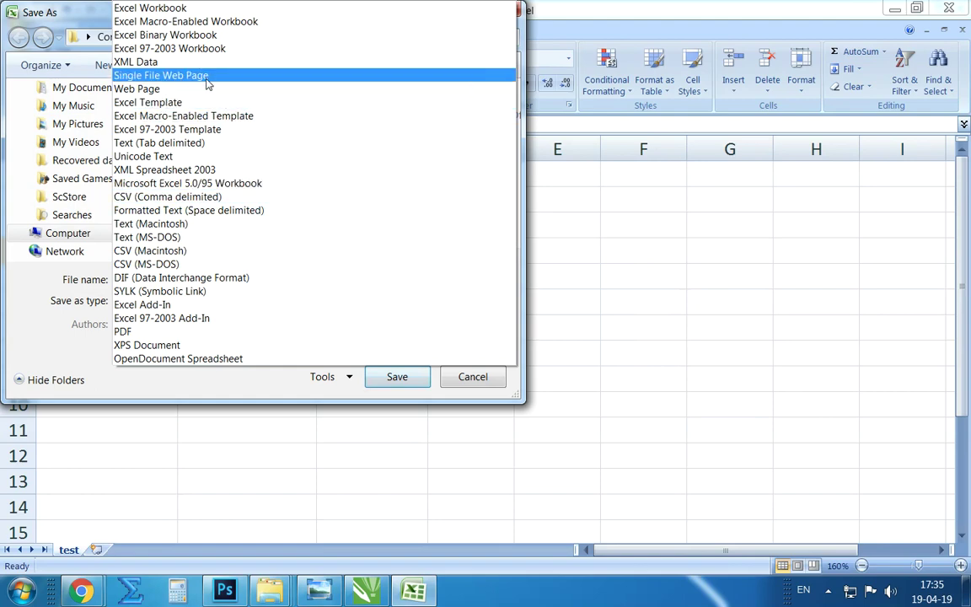
key("Up")
key("Up")
key("Up")
key("Return")
left_click(388, 398)
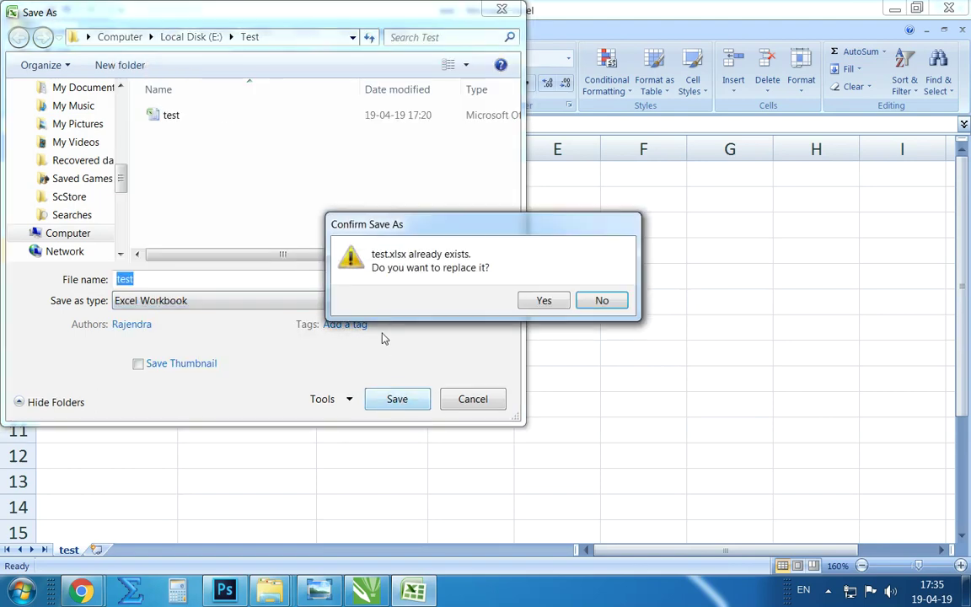
left_click(544, 301)
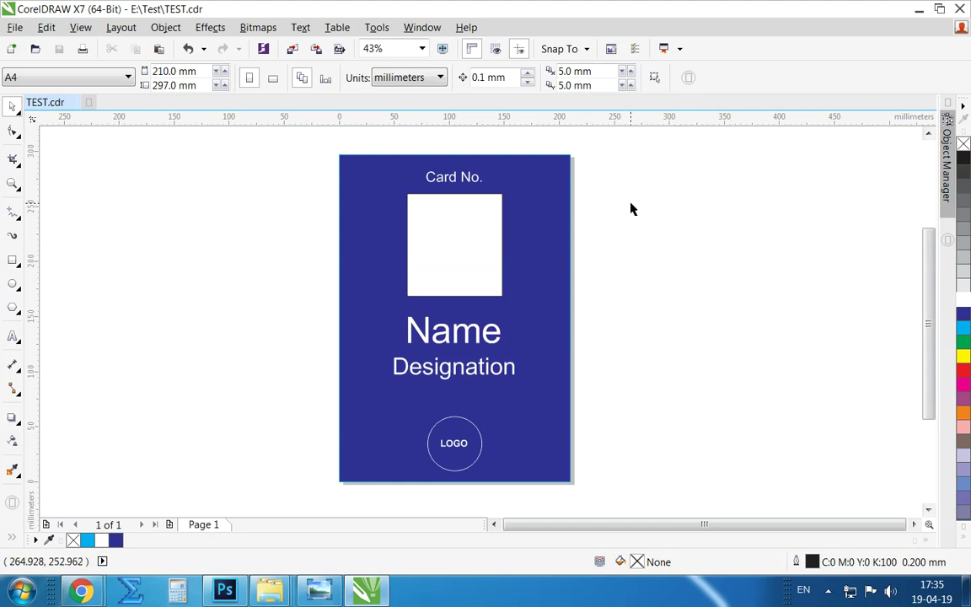
Start File > Print Merge > Create/Load Print Merge with 'Create new text' and continue
left_click(16, 27)
mouse_move(51, 402)
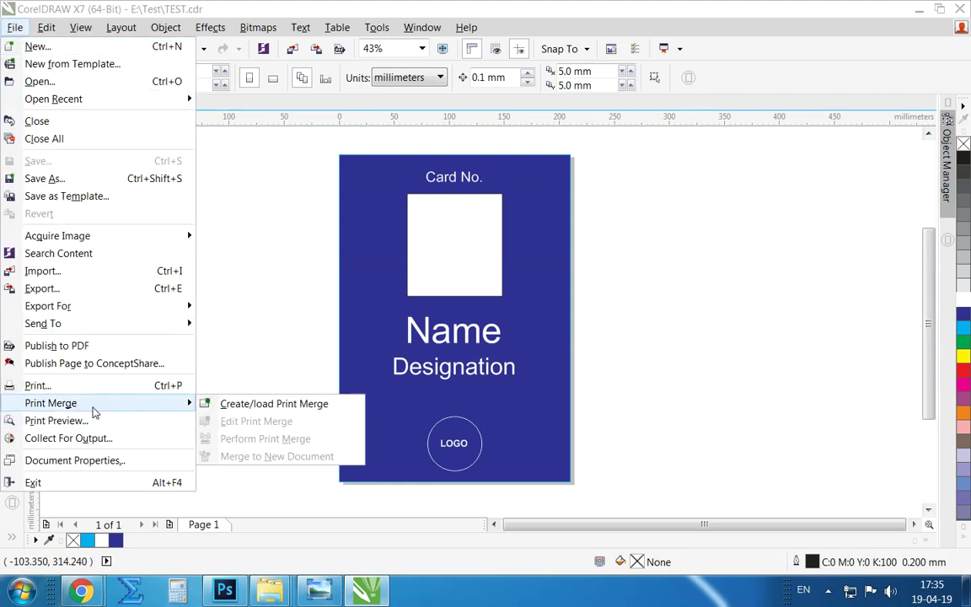
left_click(250, 406)
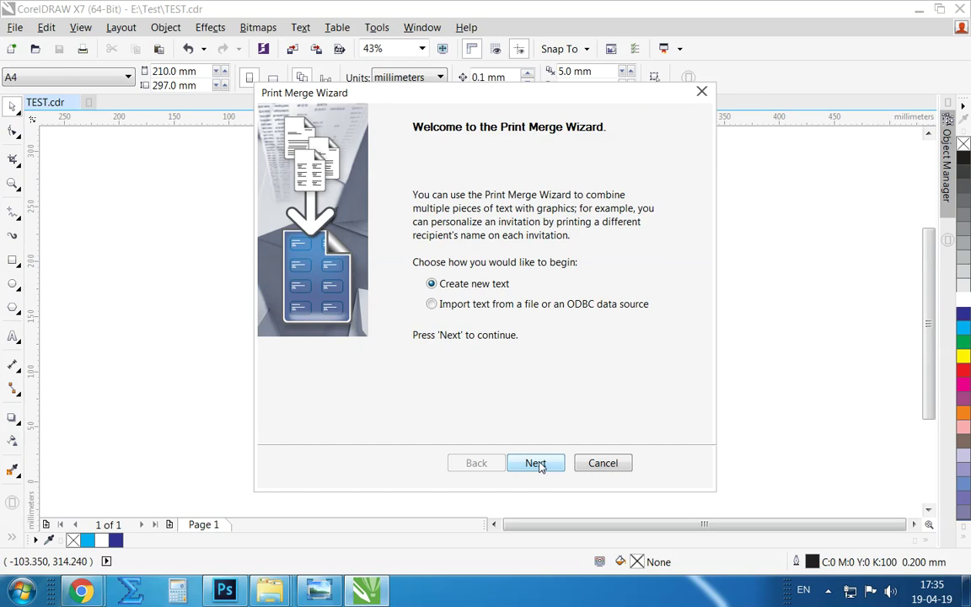
left_click(537, 463)
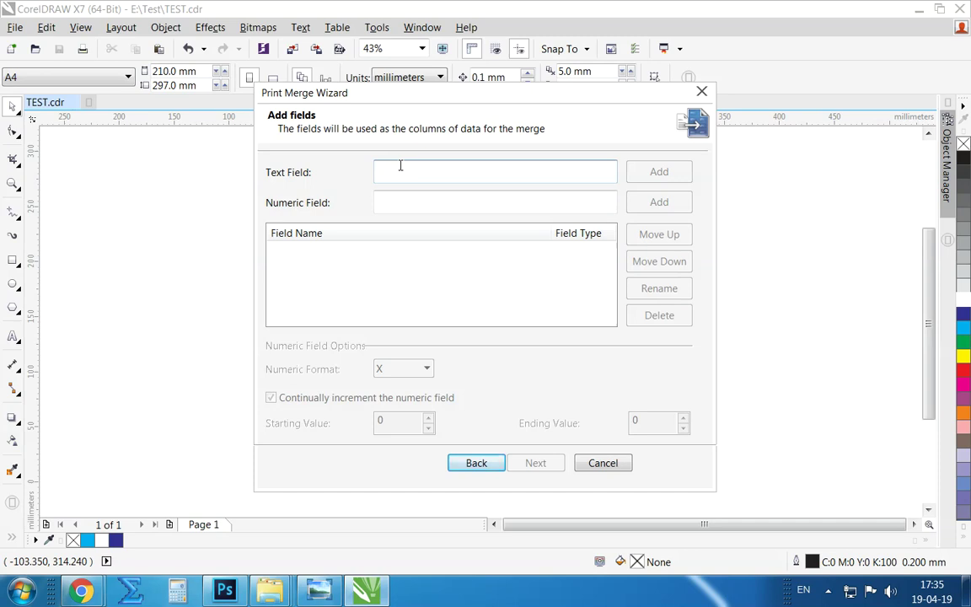
Add Name and Designation as text merge fields
left_click(394, 200)
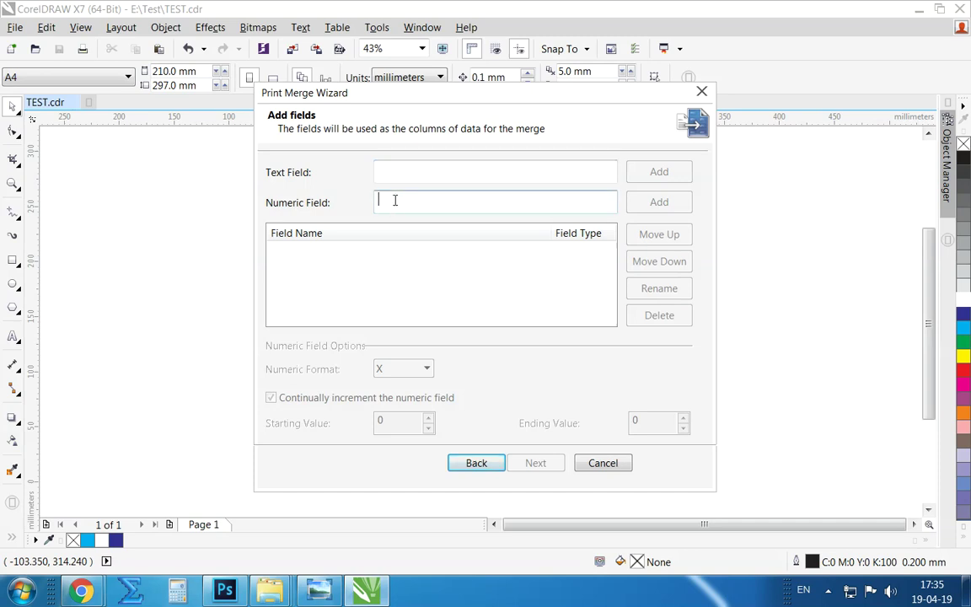
left_click(388, 170)
type("Nam")
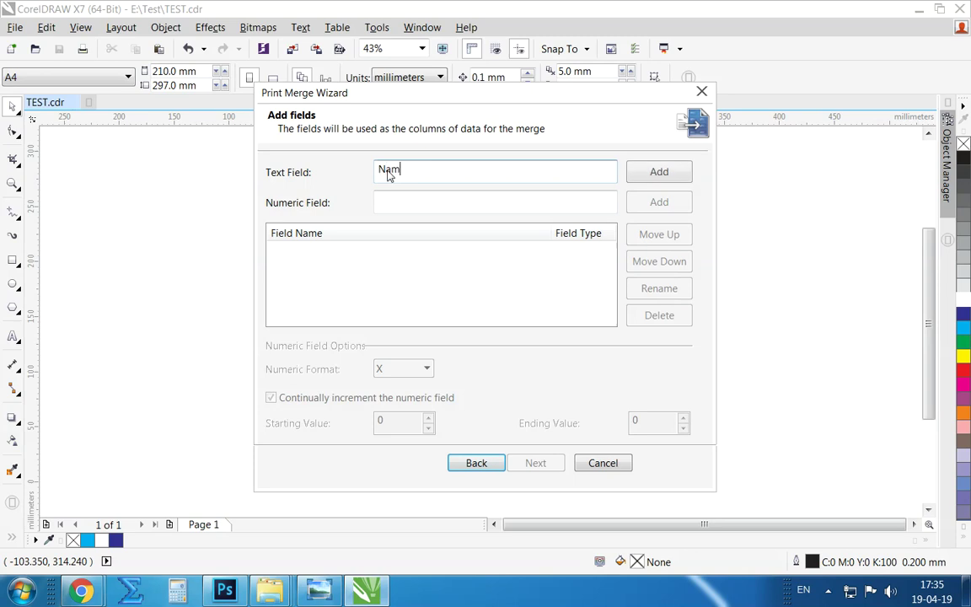
type("e")
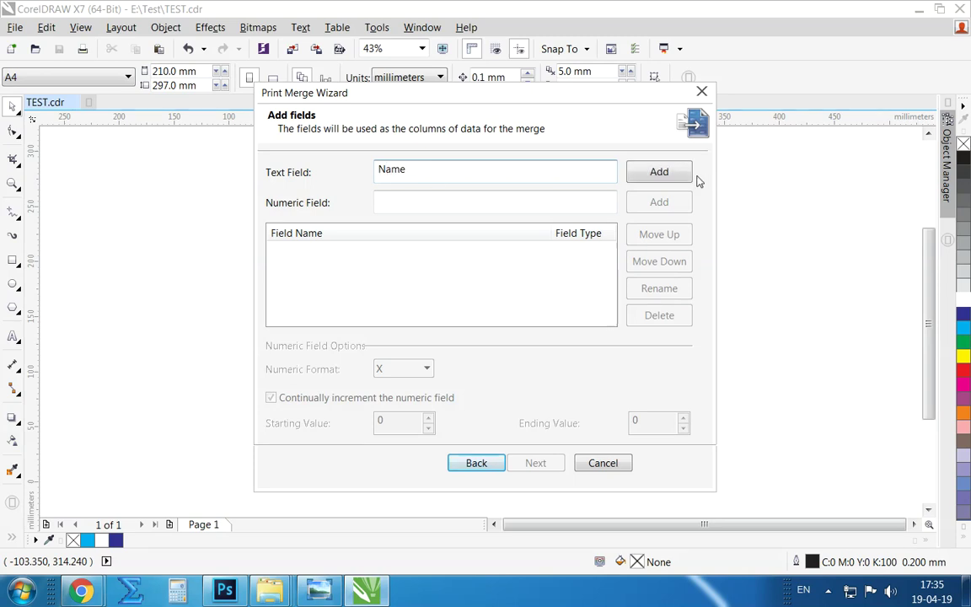
left_click(675, 174)
left_click(582, 170)
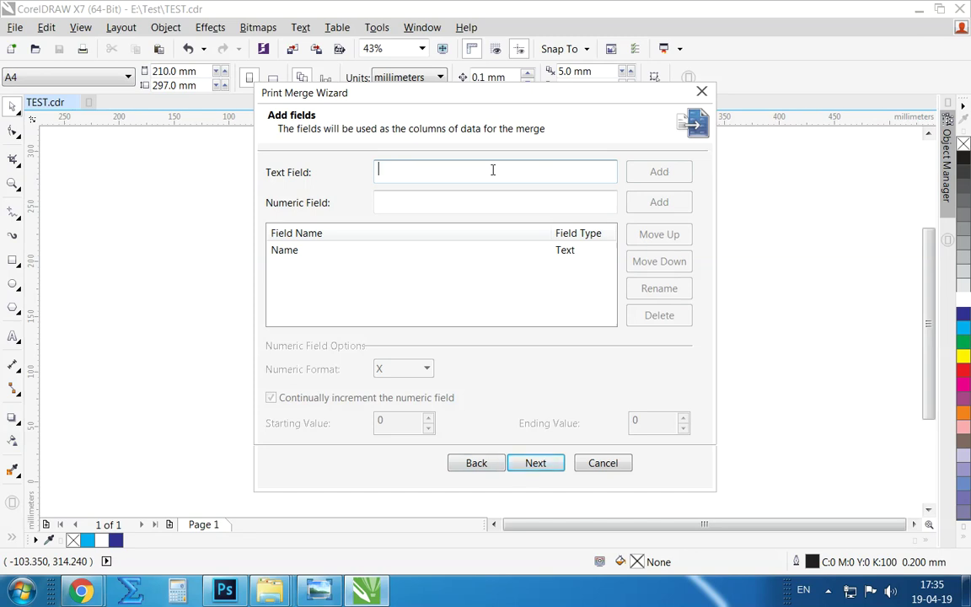
type("Designation")
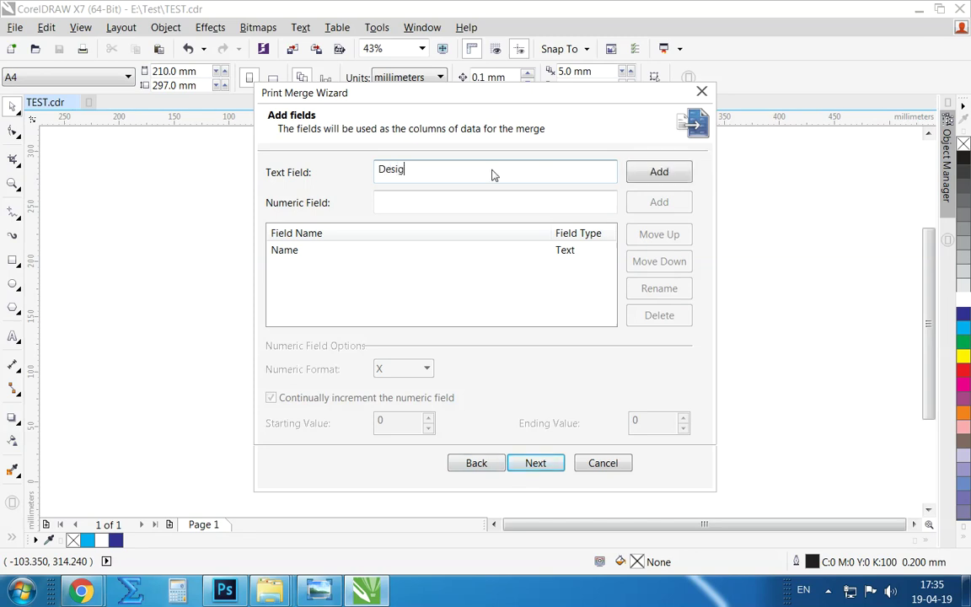
left_click(649, 175)
Add Card No. as a numeric merge field and select it
left_click(459, 199)
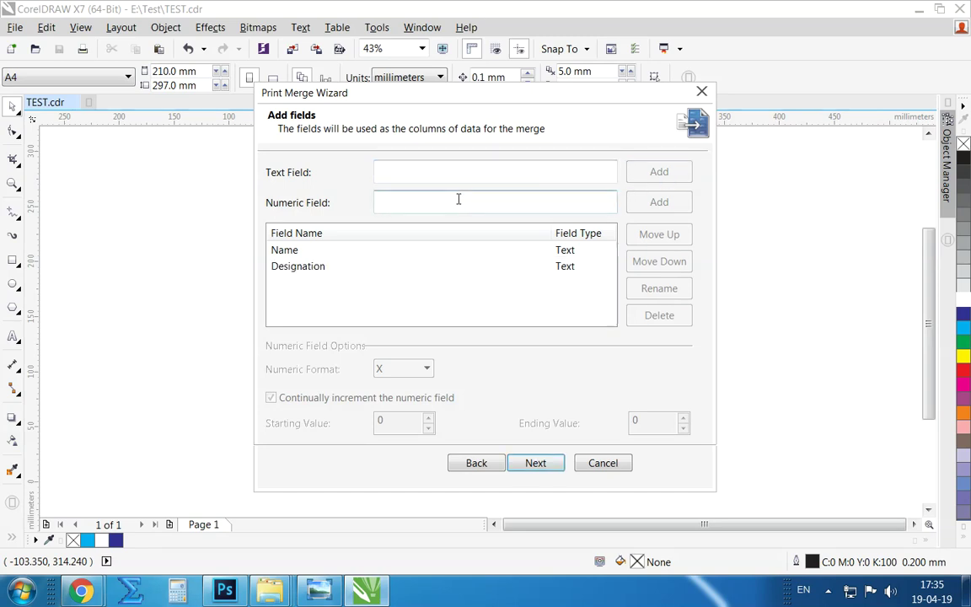
type("Card No.")
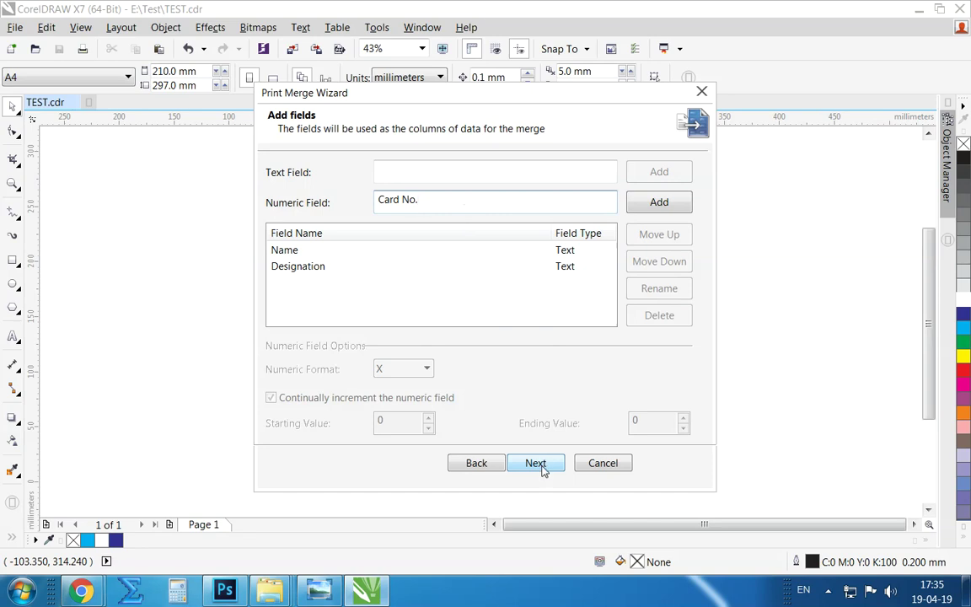
left_click(658, 202)
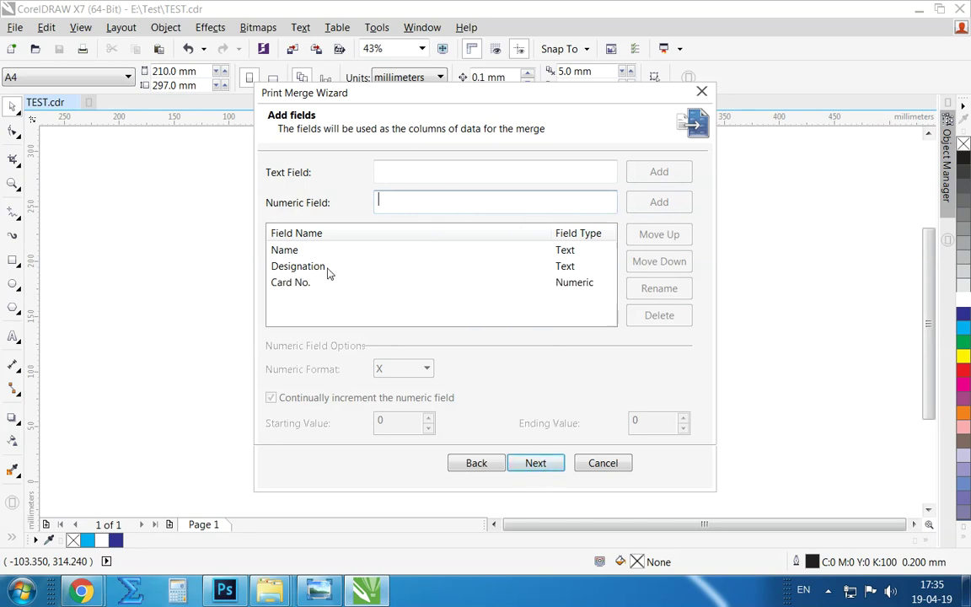
left_click(289, 285)
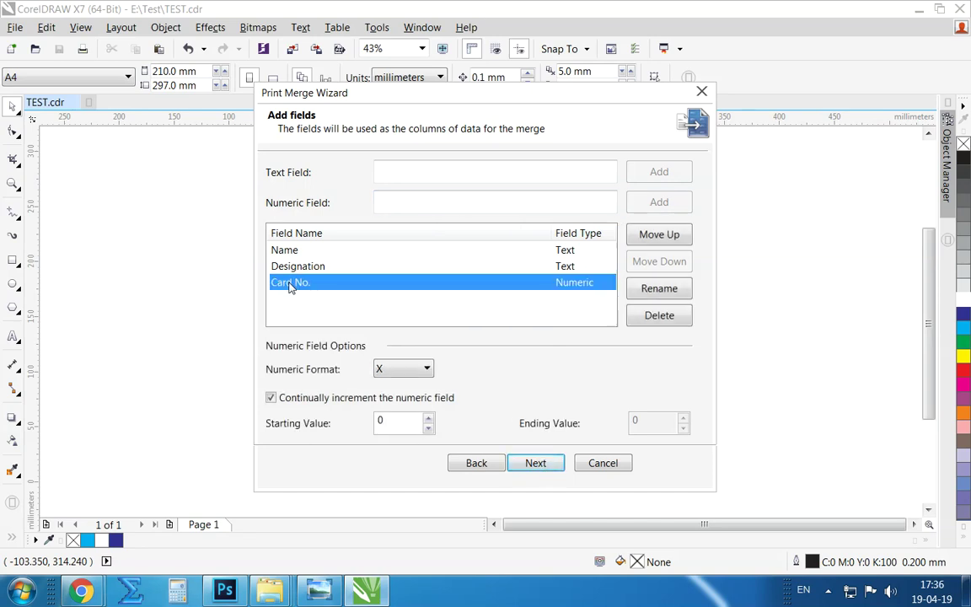
Keep Card No.'s number format as X, set its ending value to 3, and continue
left_click(412, 373)
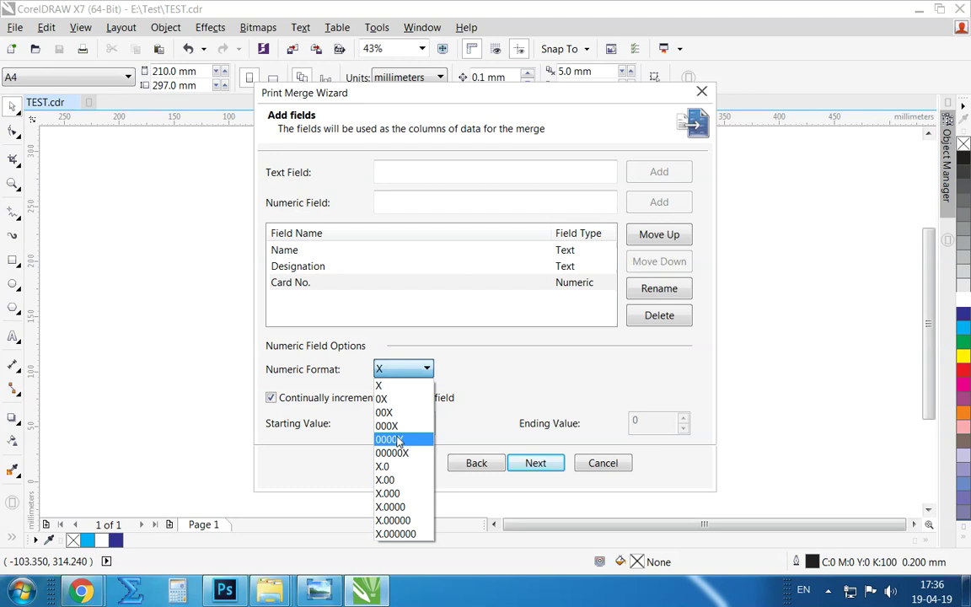
left_click(399, 386)
left_click(402, 369)
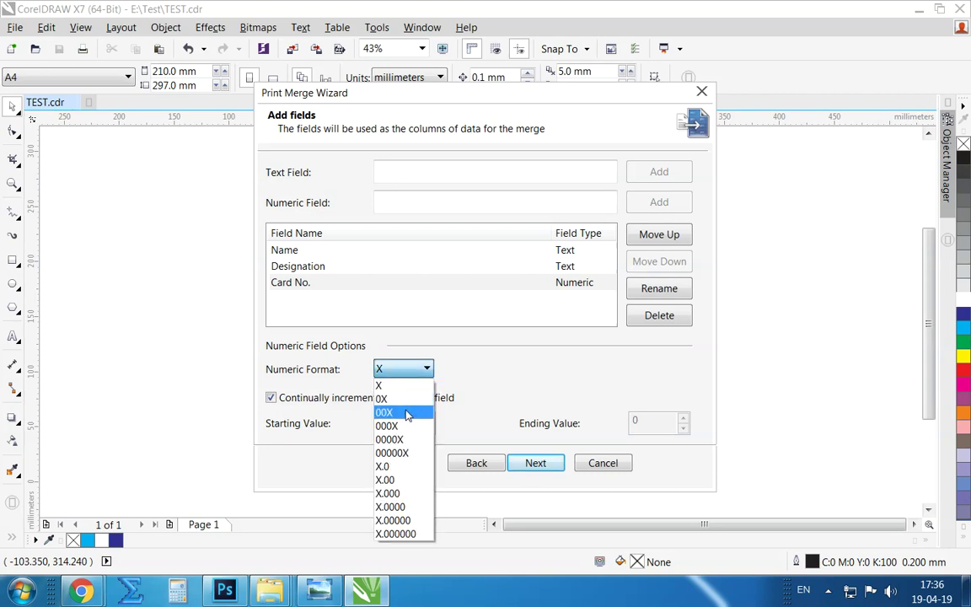
left_click(406, 413)
left_click(413, 369)
left_click(406, 386)
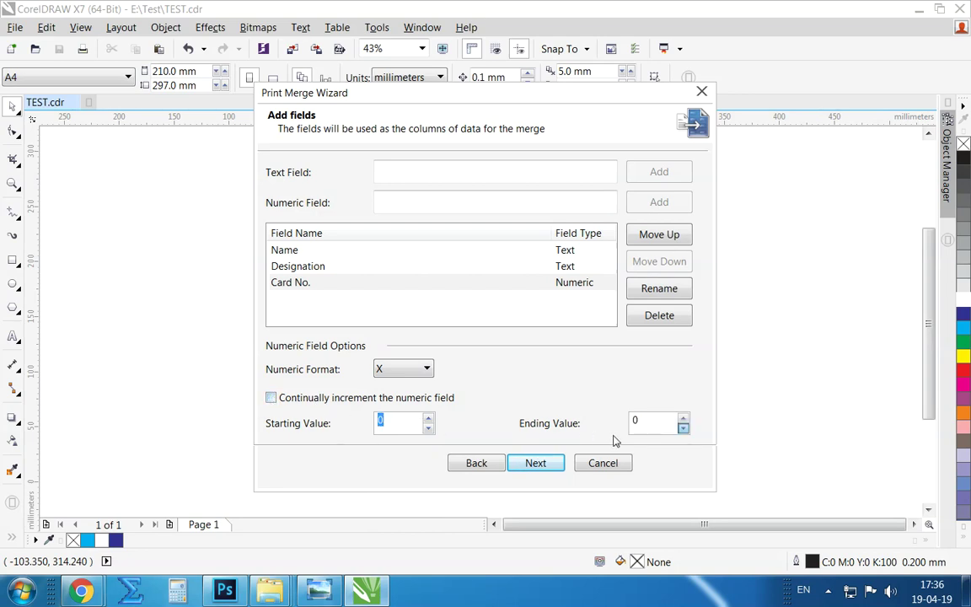
key("Tab")
key("shift+Home")
type("3")
left_click(406, 370)
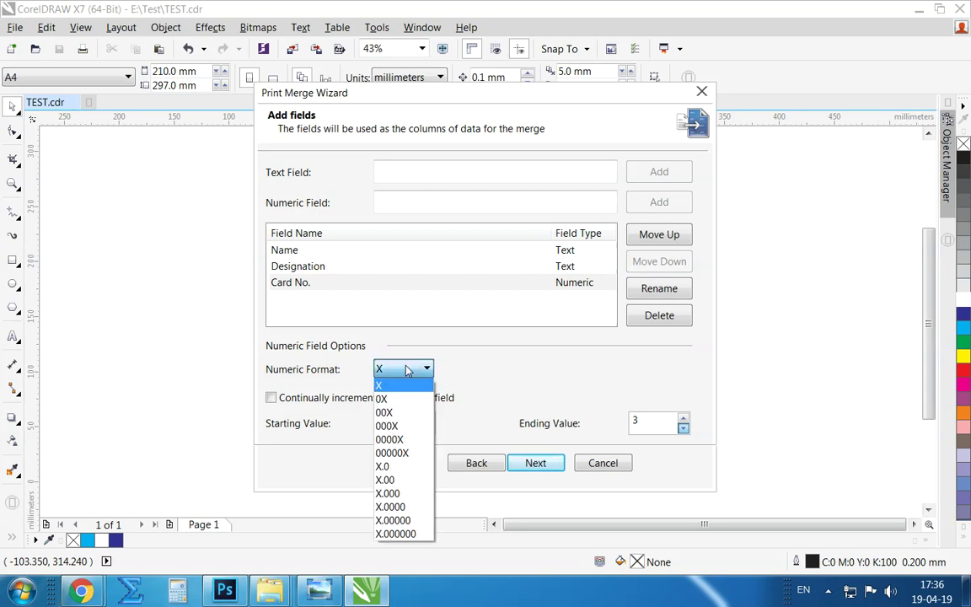
left_click(405, 370)
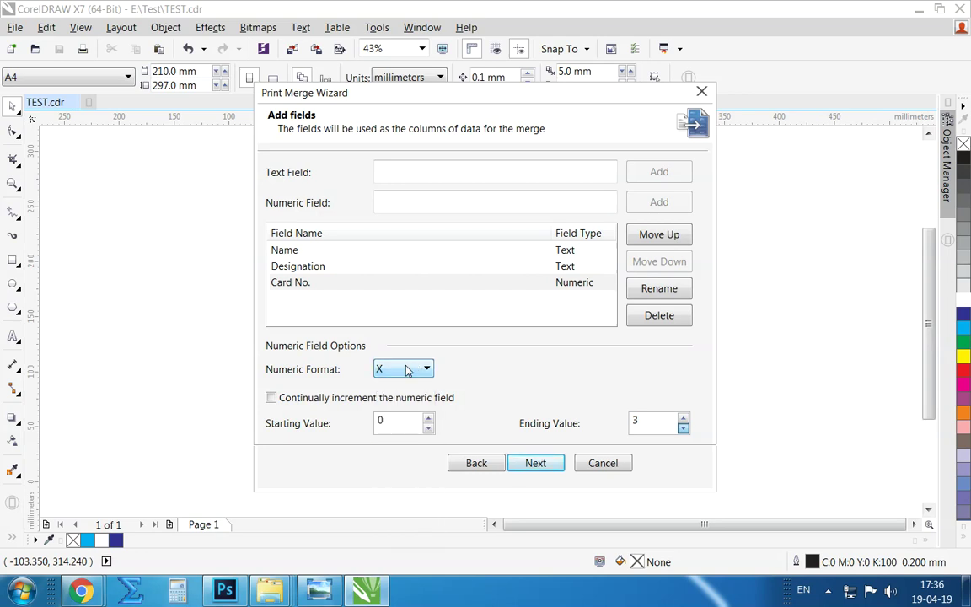
left_click(537, 463)
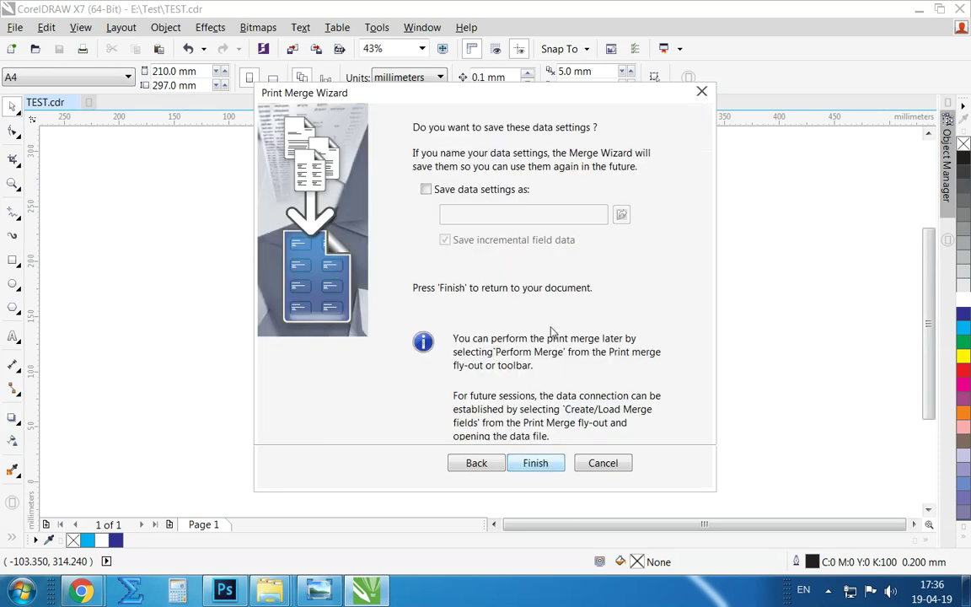
Finish the wizard and check the Print Merge toolbar lists Name, Designation and Card No
left_click(535, 462)
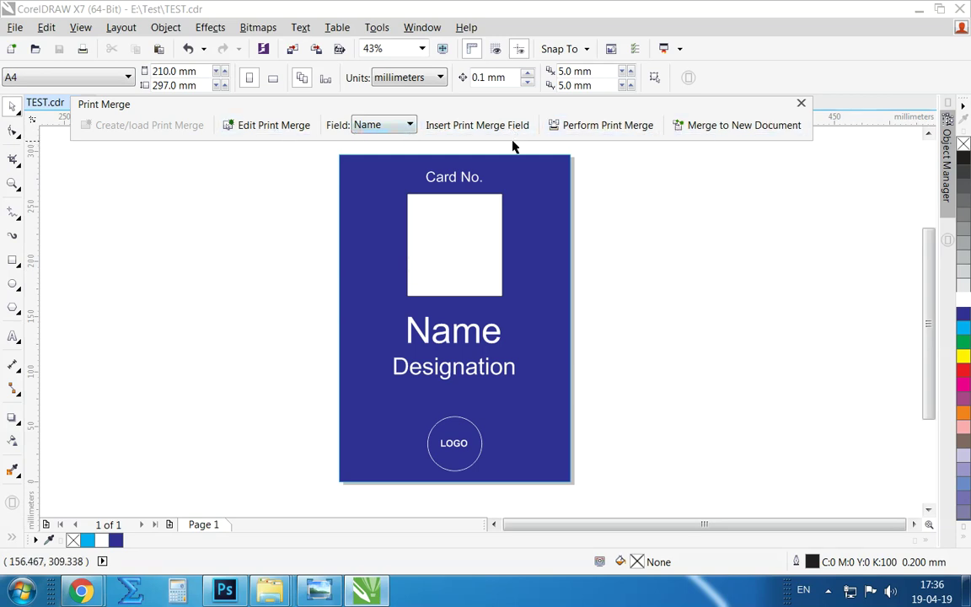
left_click(408, 125)
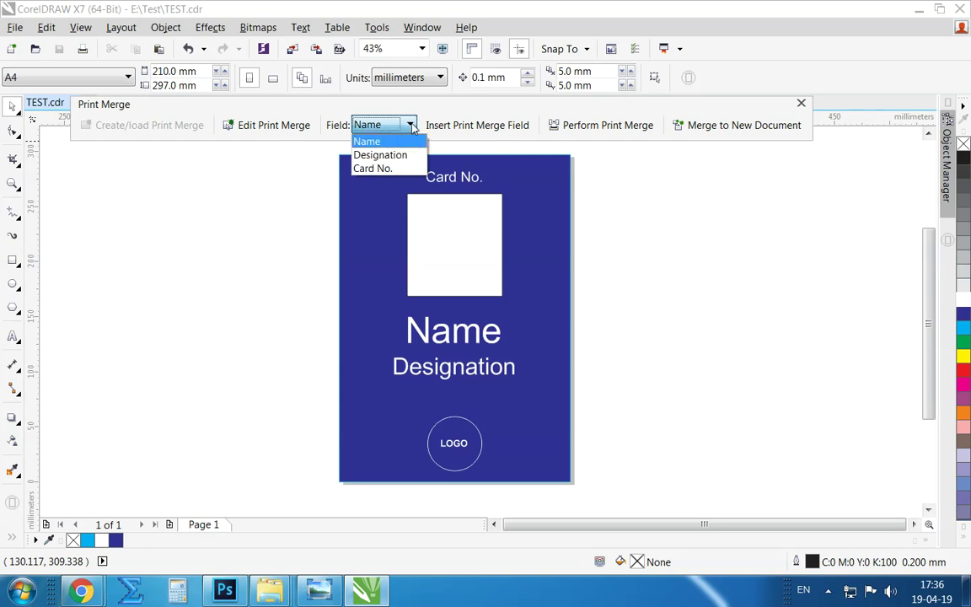
left_click(410, 126)
left_click(15, 27)
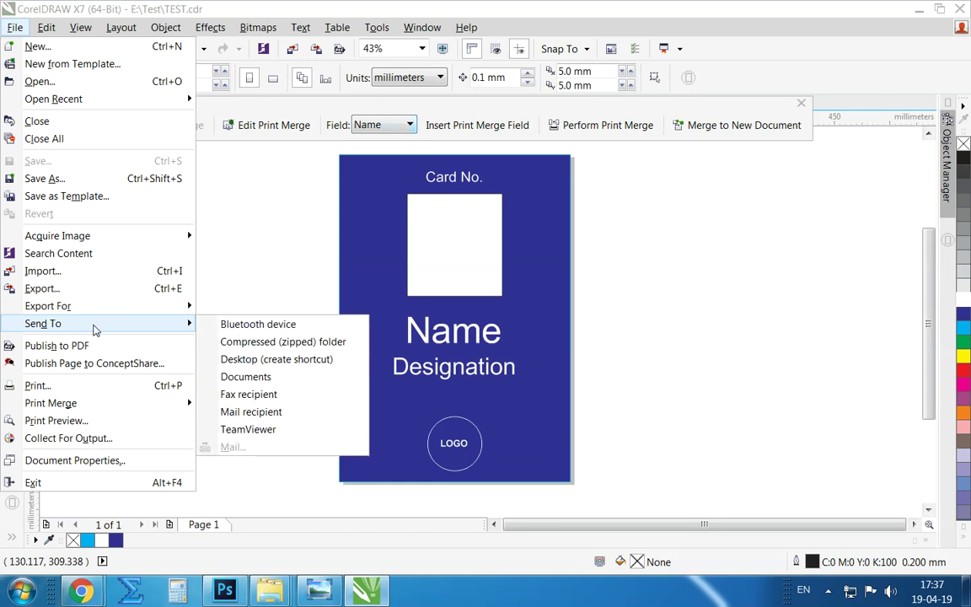
mouse_move(50, 403)
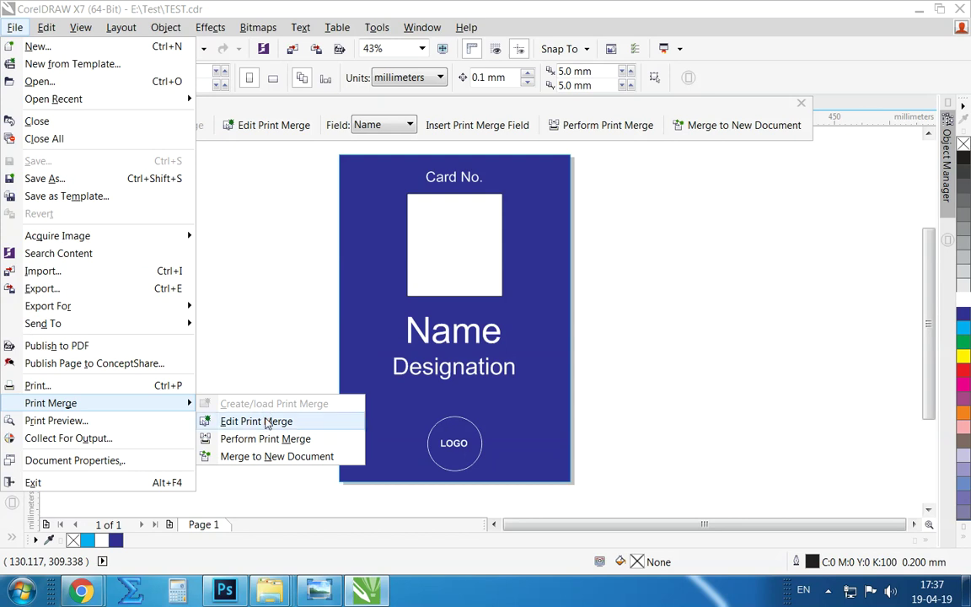
Edit the print merge to import its data from the CSV file E:\Test\test.csv
left_click(266, 423)
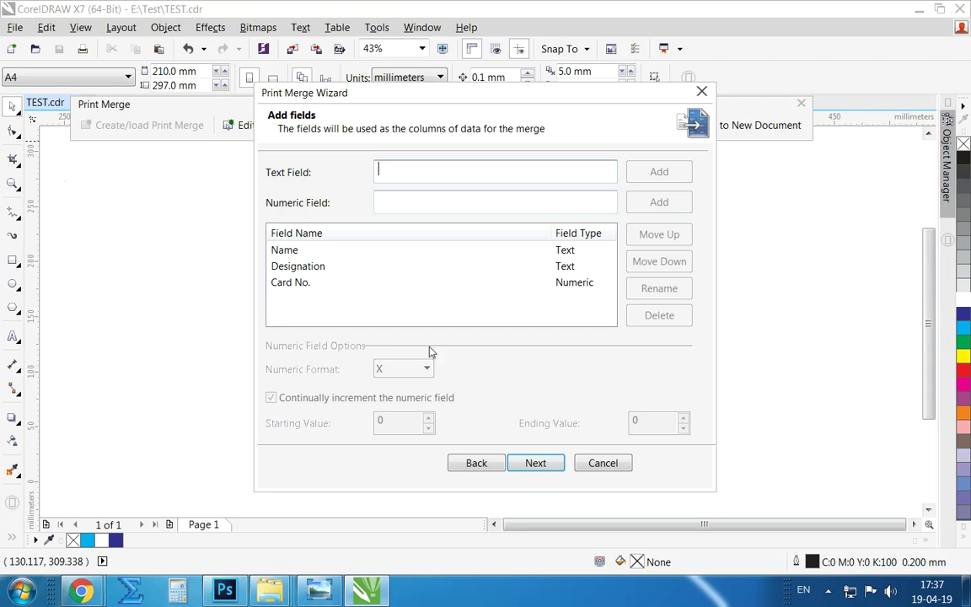
left_click(476, 462)
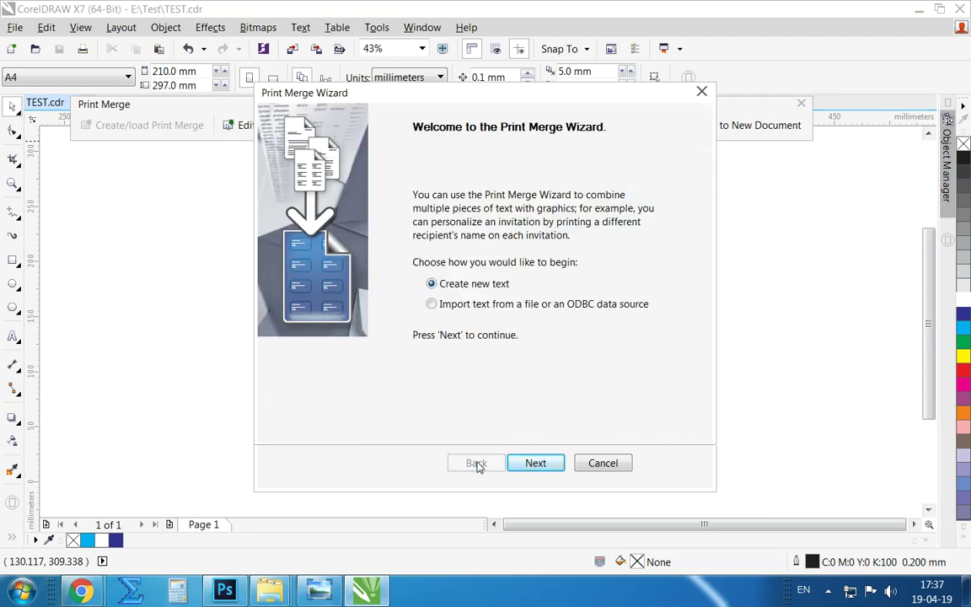
left_click(516, 305)
left_click(534, 465)
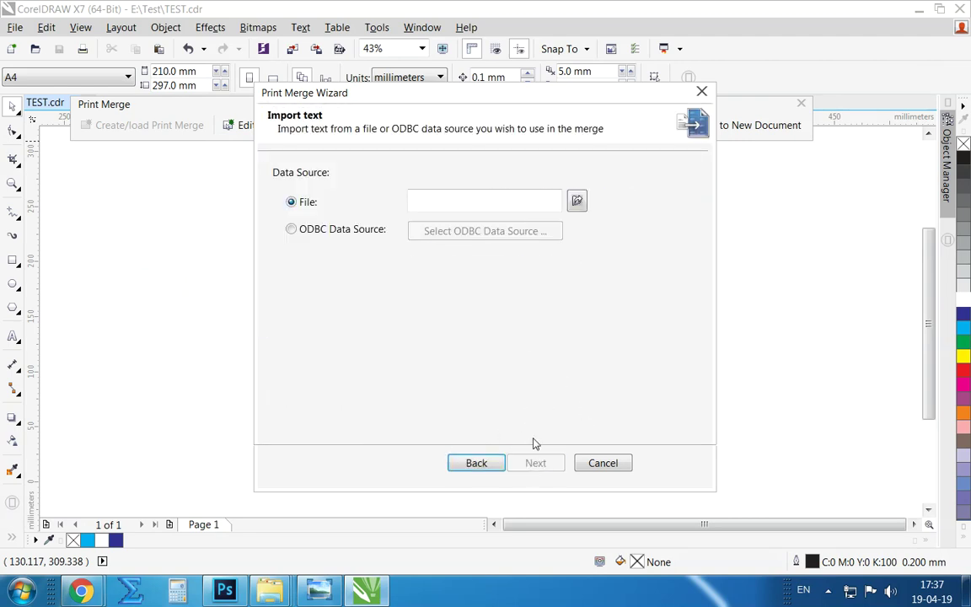
left_click(576, 200)
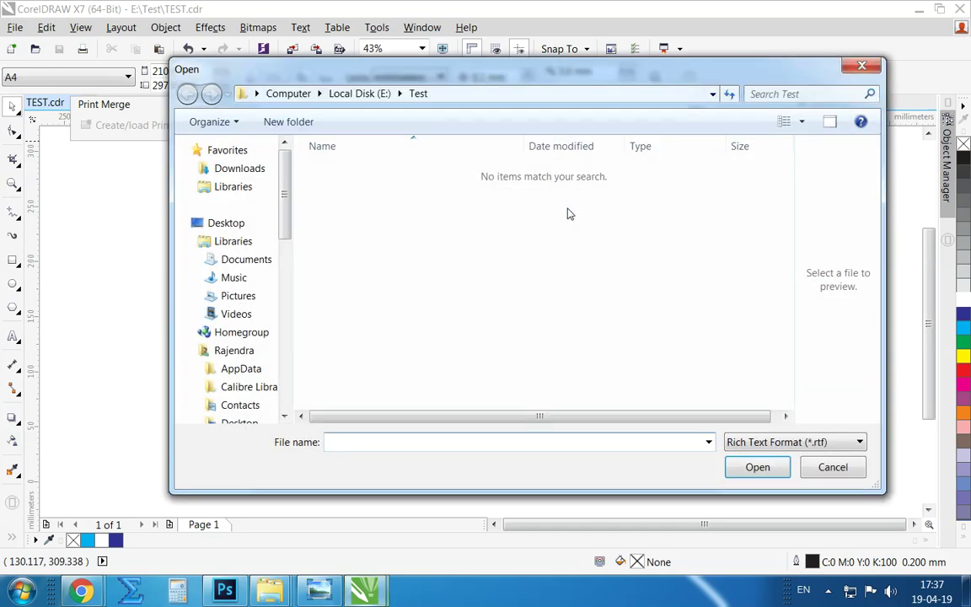
left_click(853, 444)
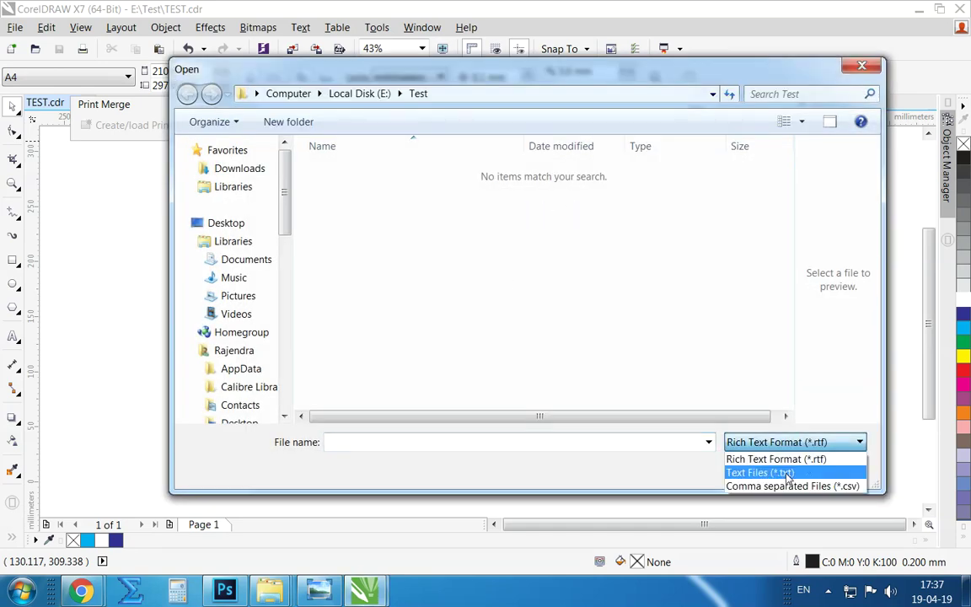
left_click(788, 486)
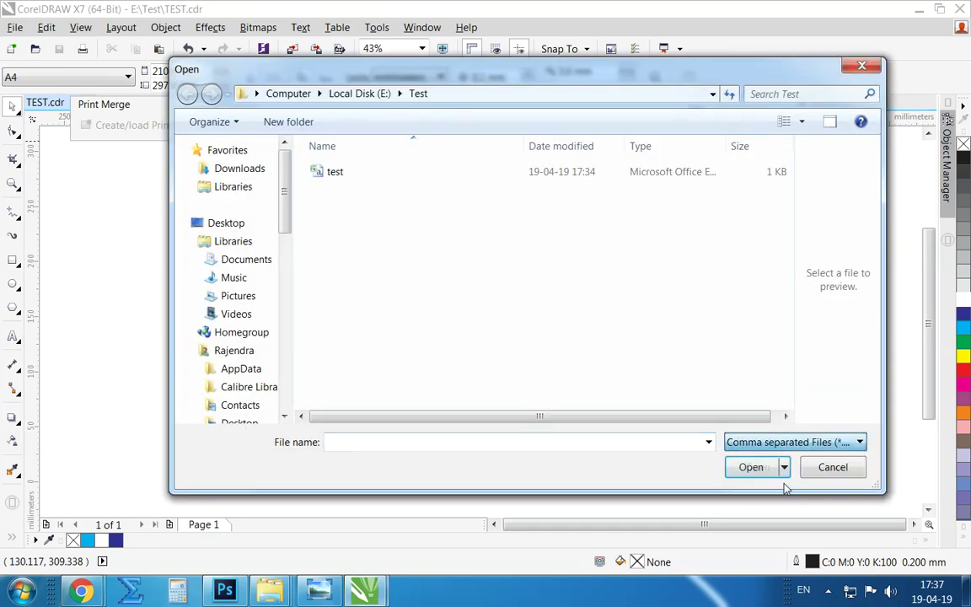
left_click(332, 173)
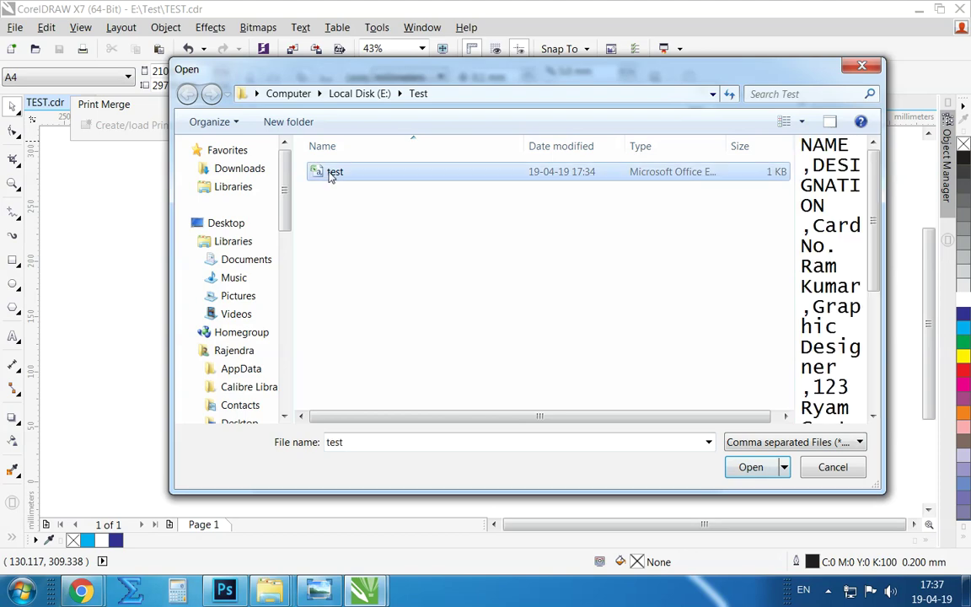
left_click(763, 469)
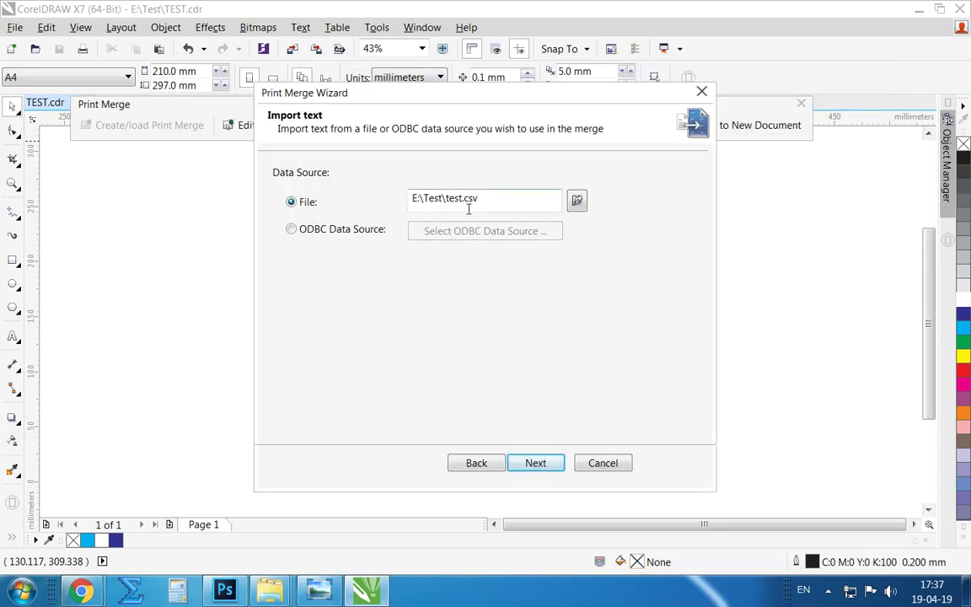
left_click(546, 463)
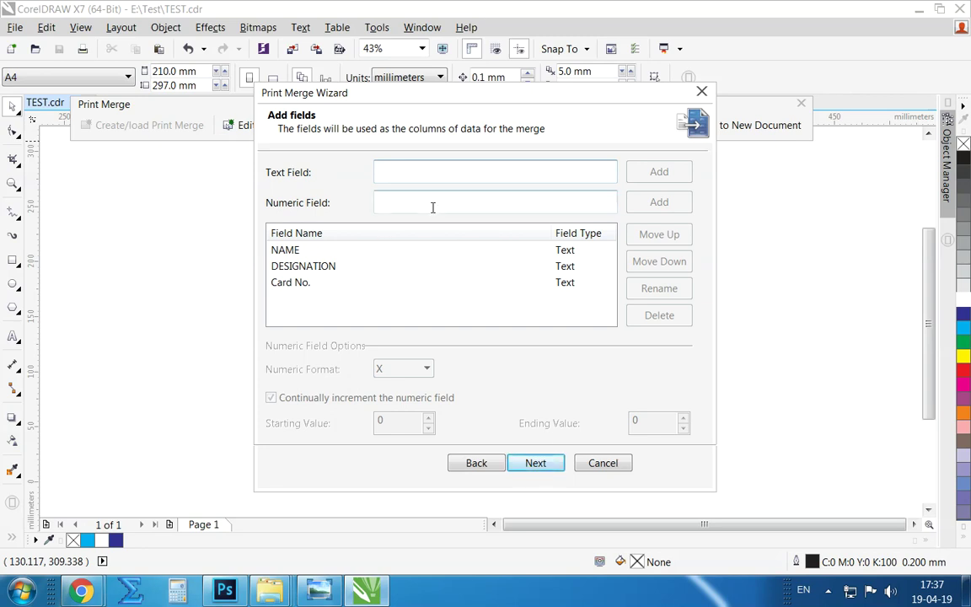
View the three records in Single Record, then All records, finish the wizard, and review the merge fields
left_click(536, 463)
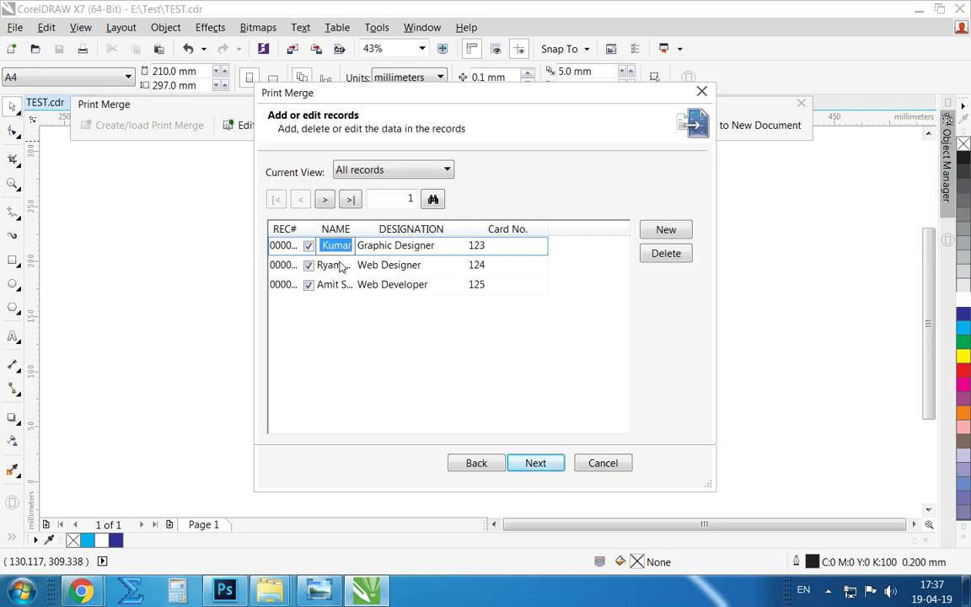
left_click(377, 171)
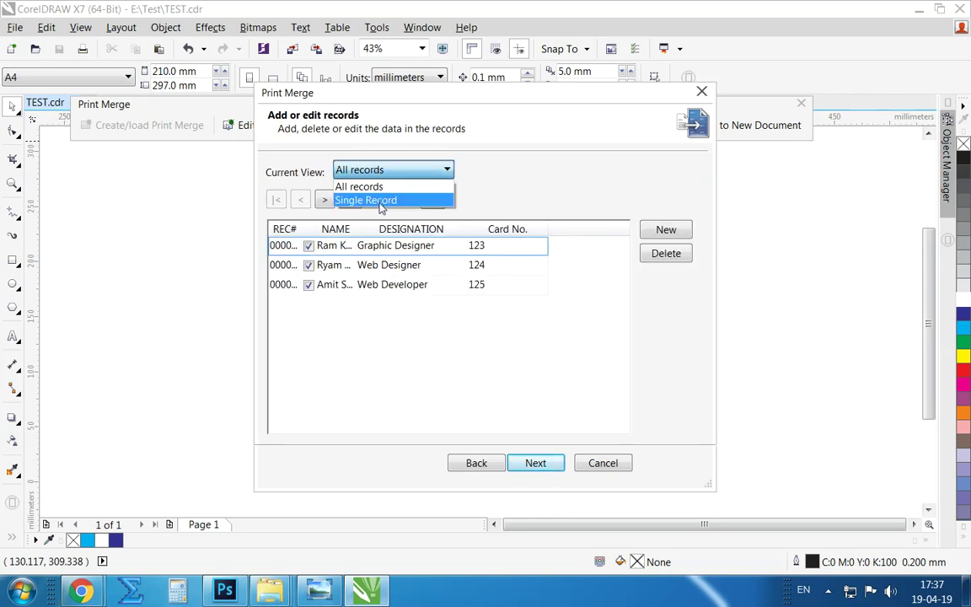
left_click(366, 198)
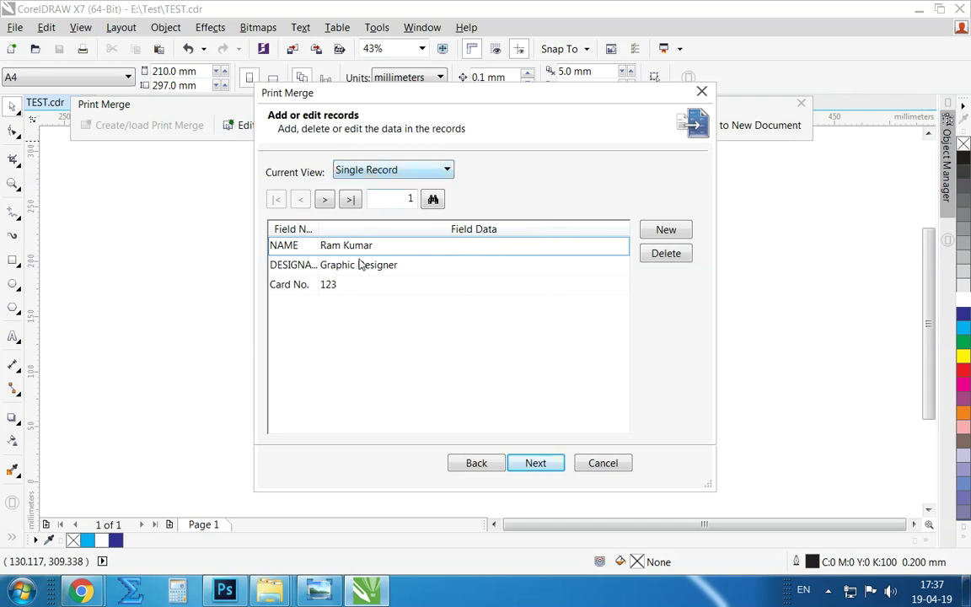
left_click(394, 171)
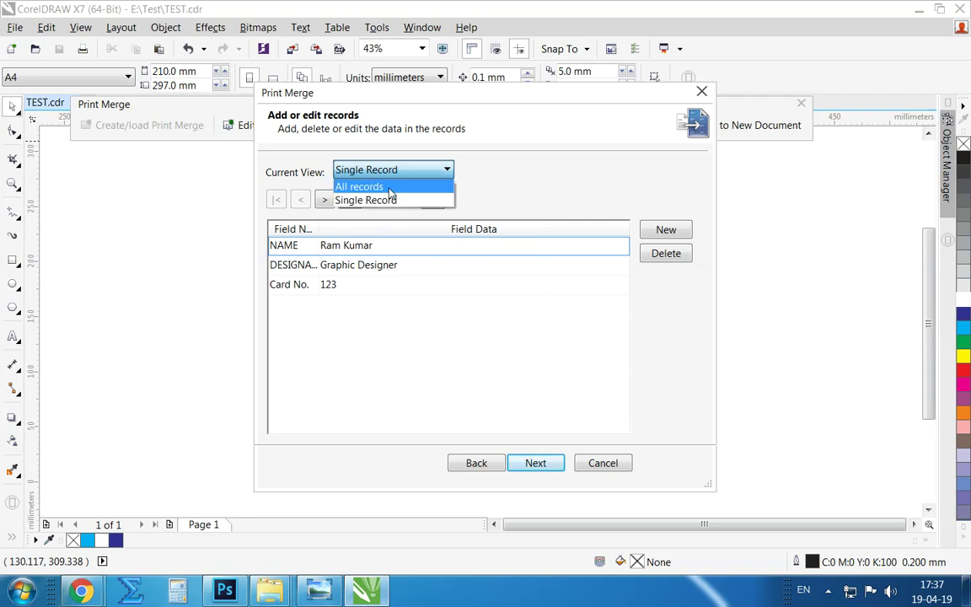
left_click(390, 187)
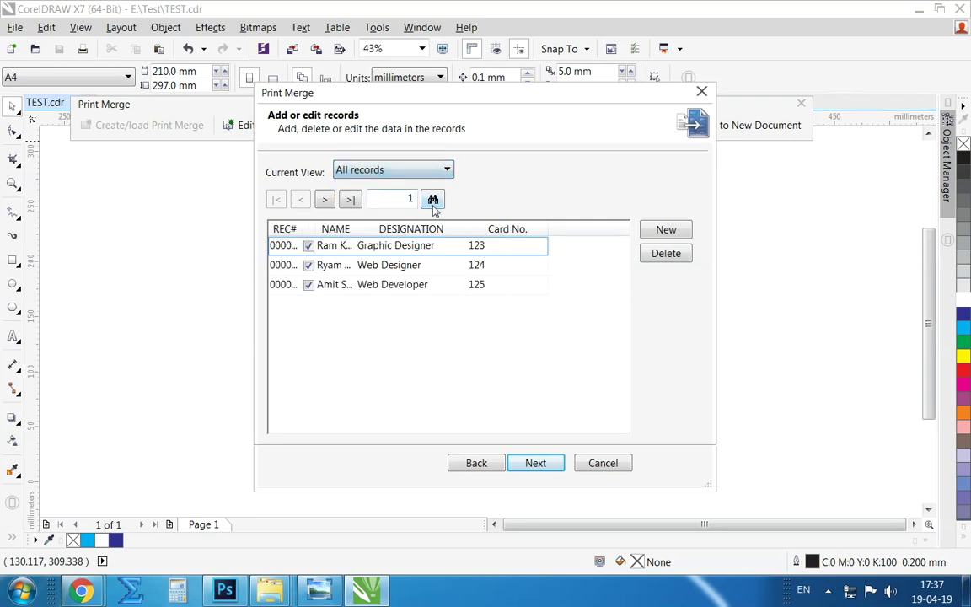
left_click(550, 462)
left_click(552, 462)
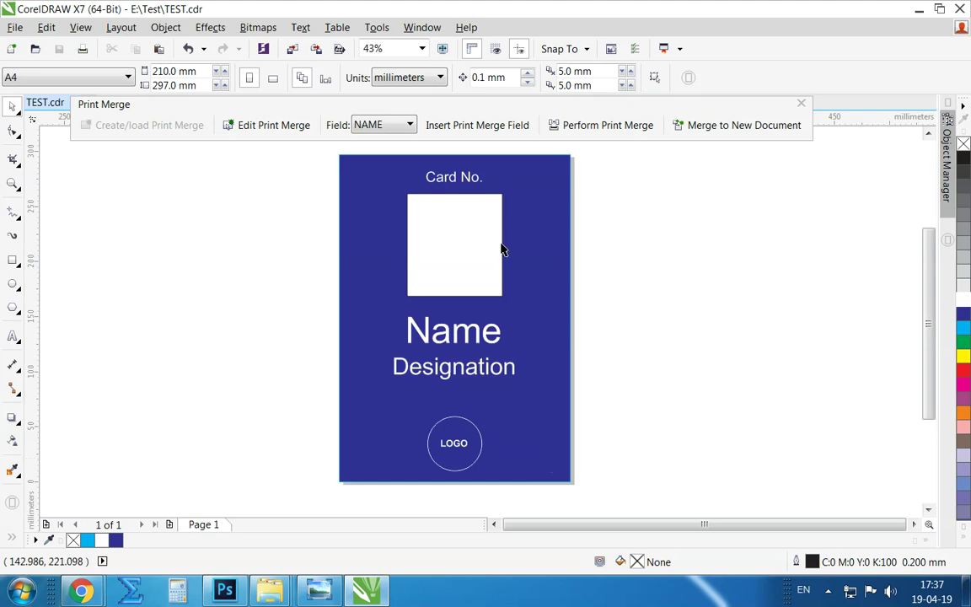
left_click(392, 125)
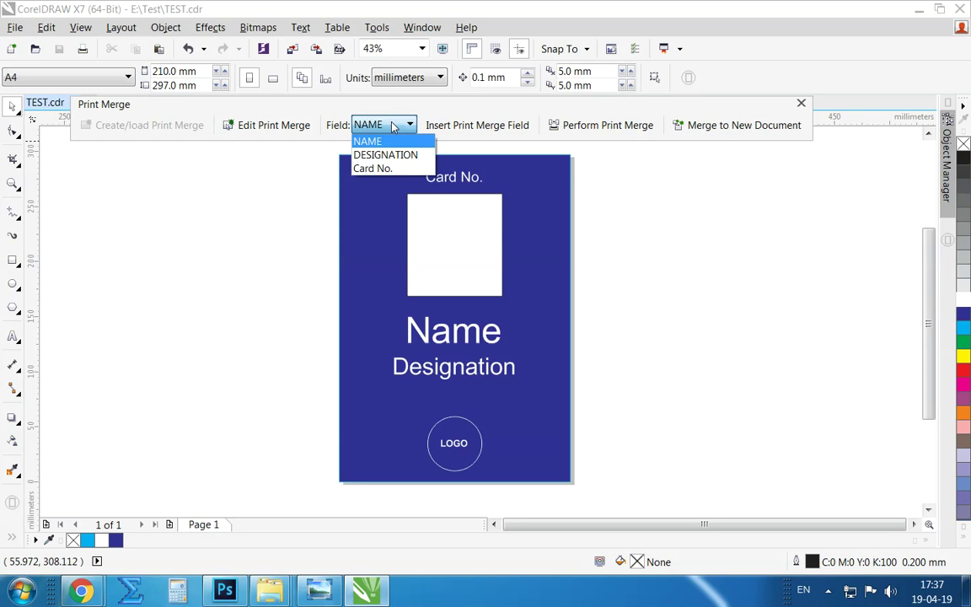
left_click(279, 201)
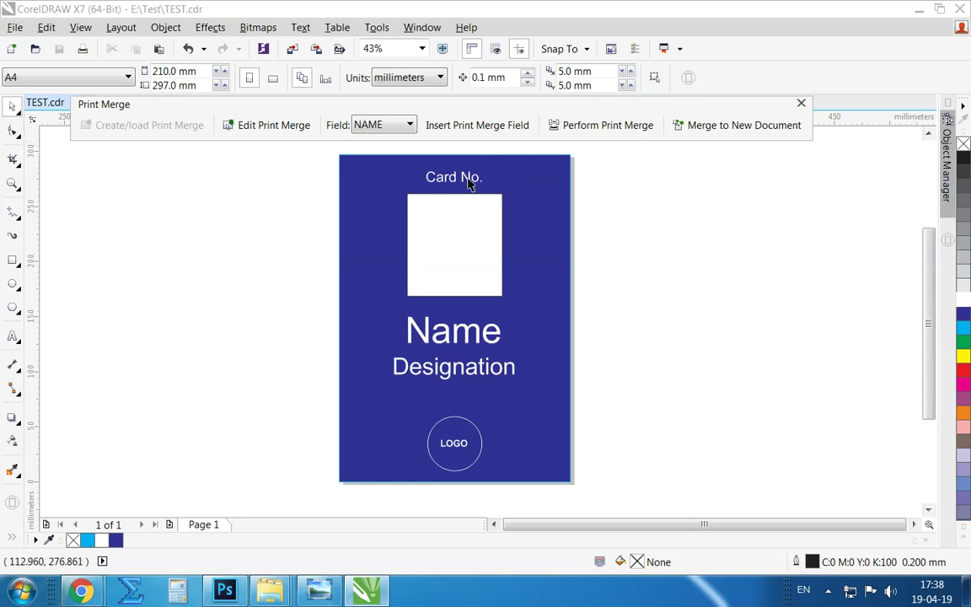
Insert the NAME print merge field, make it white, and place it beside the Name label
left_click(409, 125)
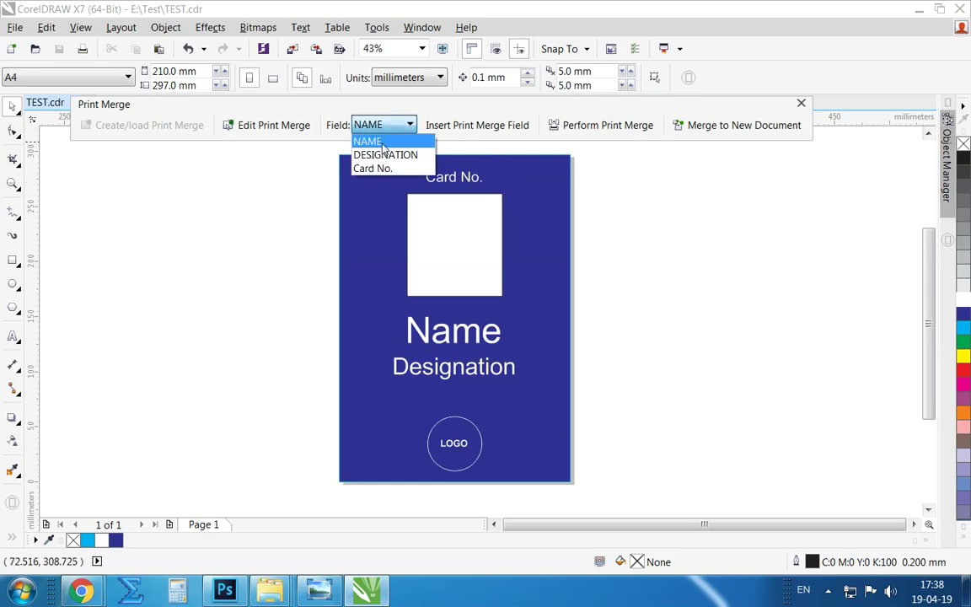
left_click(382, 144)
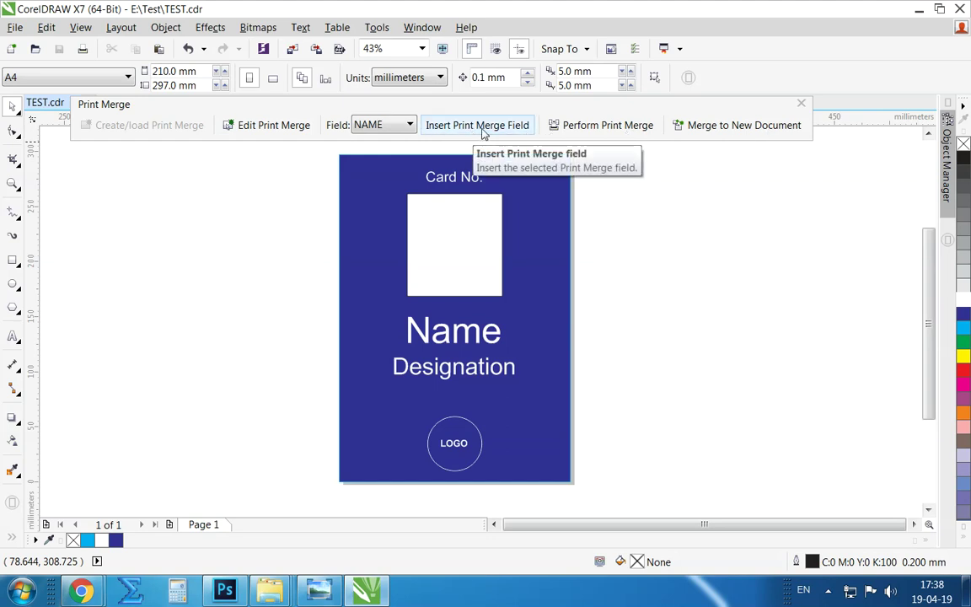
left_click(430, 126)
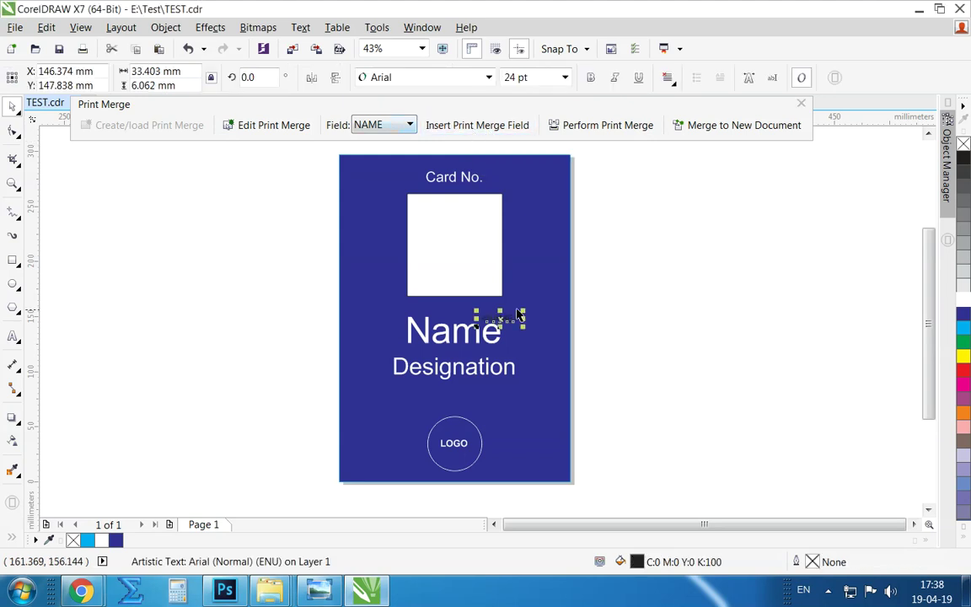
left_click_drag(518, 315, 556, 220)
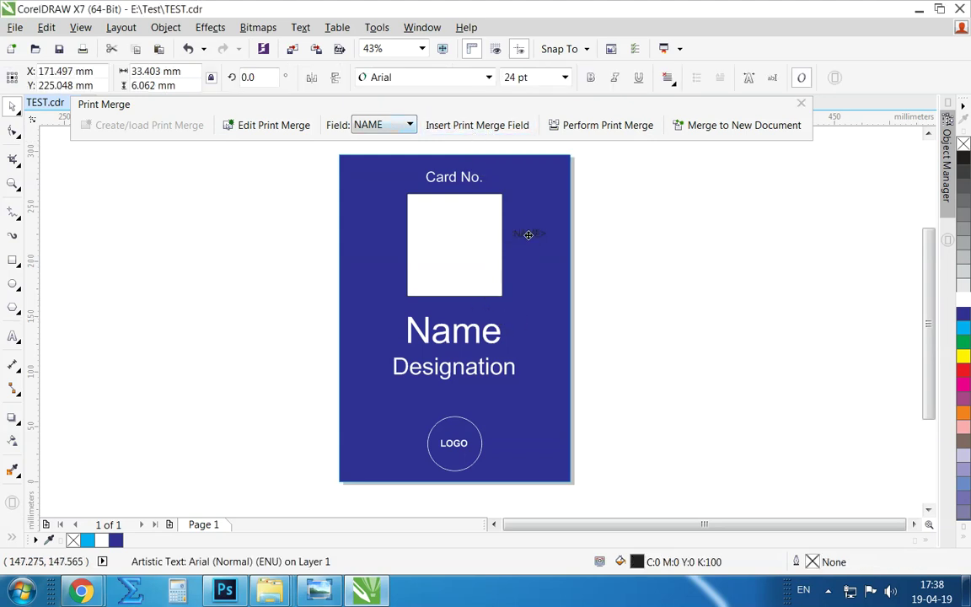
left_click(963, 300)
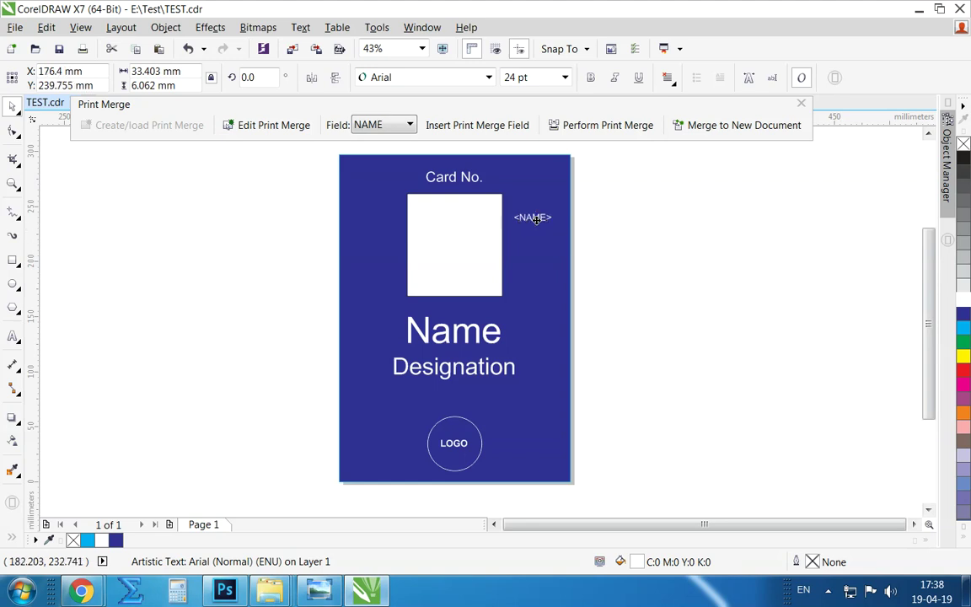
left_click_drag(536, 219, 529, 196)
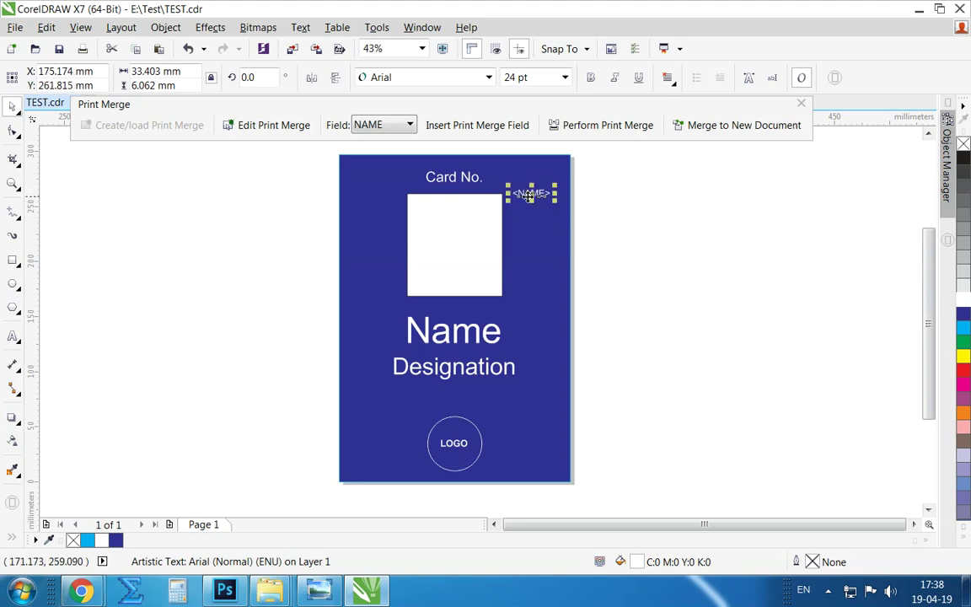
left_click_drag(529, 195, 529, 330)
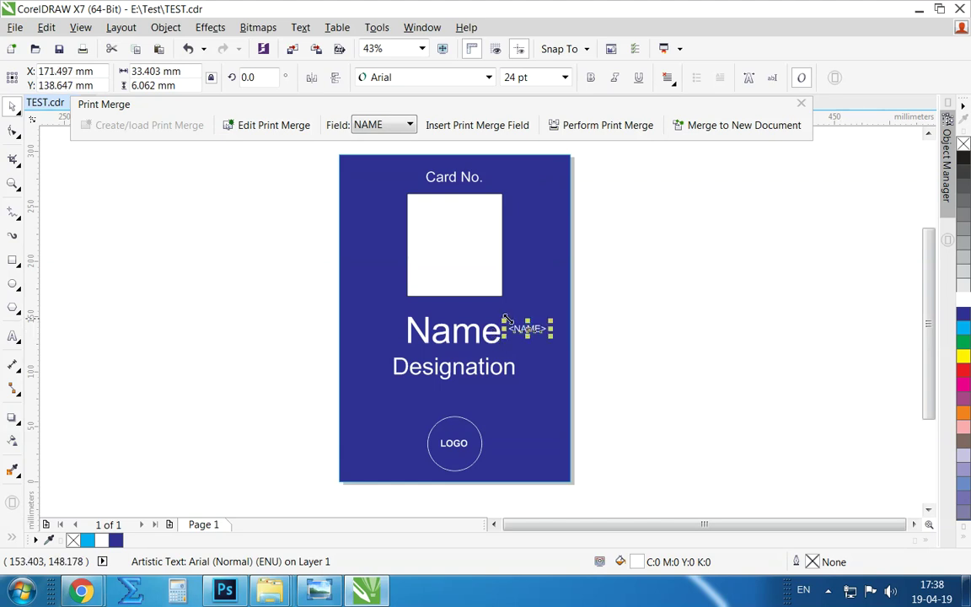
Copy the Name text's properties onto <NAME>, delete the static Name, and centre <NAME>
left_click(46, 27)
left_click(108, 249)
left_click(360, 294)
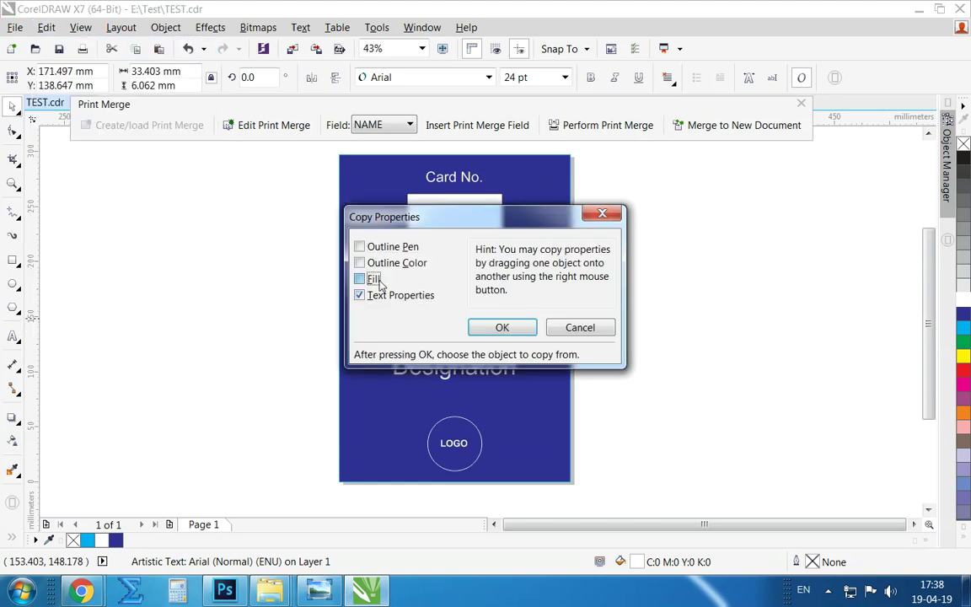
left_click(375, 279)
left_click(501, 327)
left_click(423, 336)
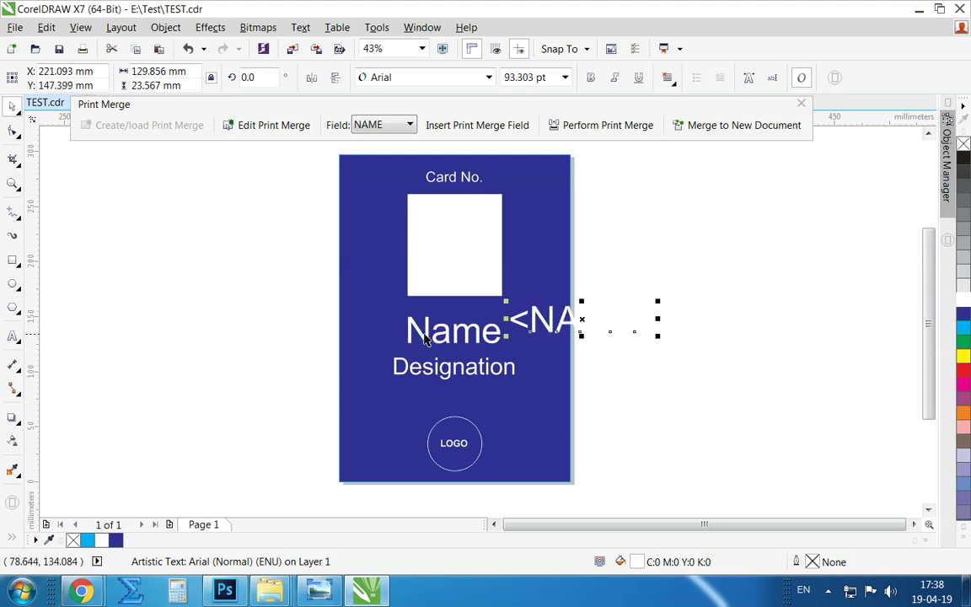
left_click(424, 335)
key("Delete")
left_click_drag(552, 327, 424, 329)
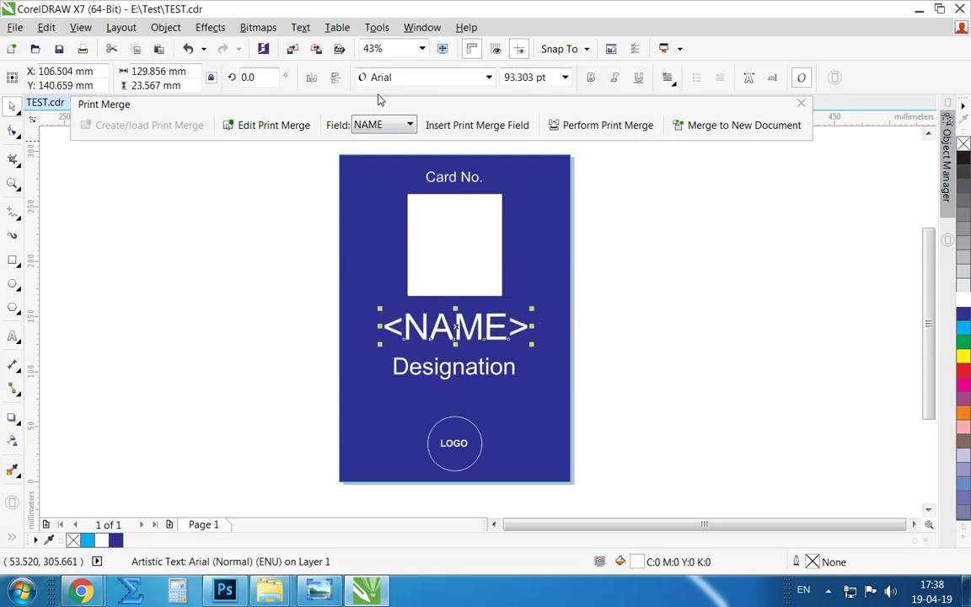
Insert the DESIGNATION print merge field below the Designation text
left_click(396, 125)
left_click(381, 155)
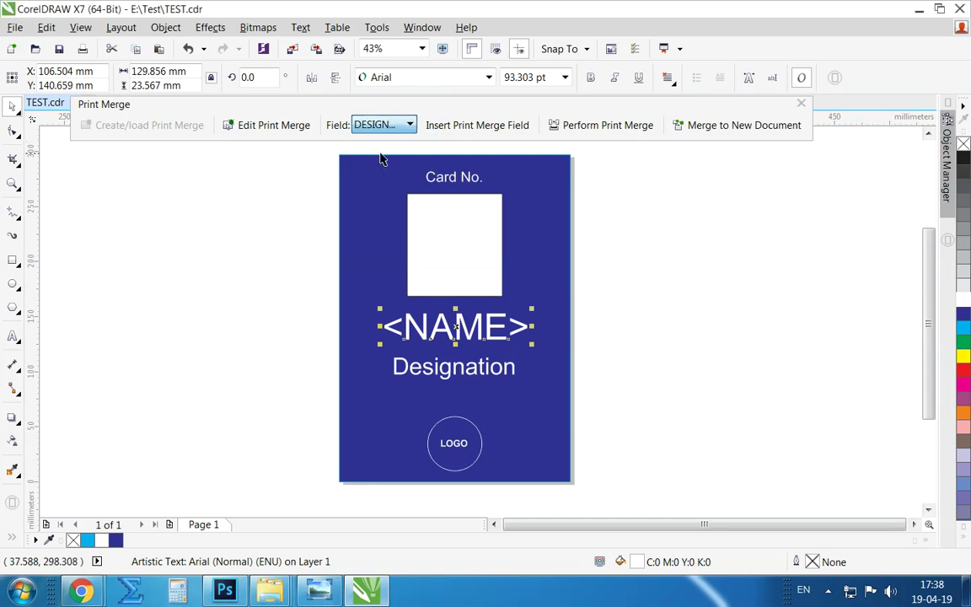
left_click(447, 128)
left_click_drag(550, 329, 542, 396)
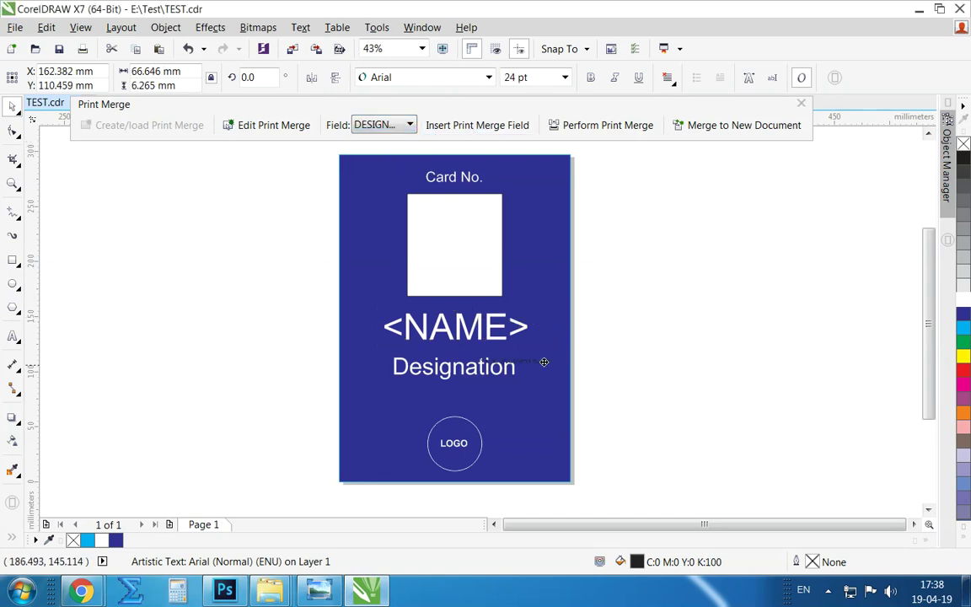
Copy Designation's properties onto <DESIGNATION>, delete the static text, and shrink it centred under <NAME>
key("alt+e")
key("m")
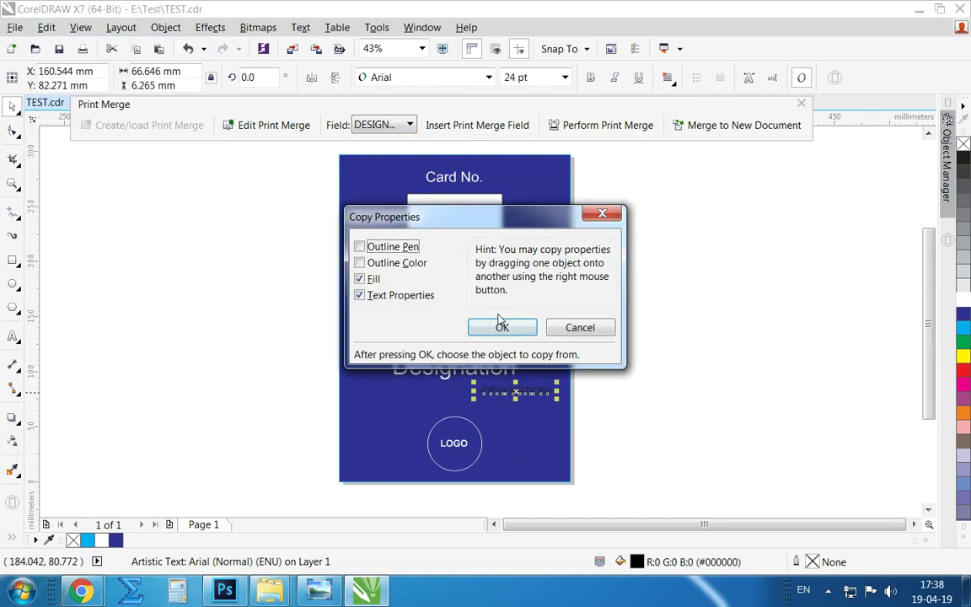
left_click(501, 327)
left_click(424, 373)
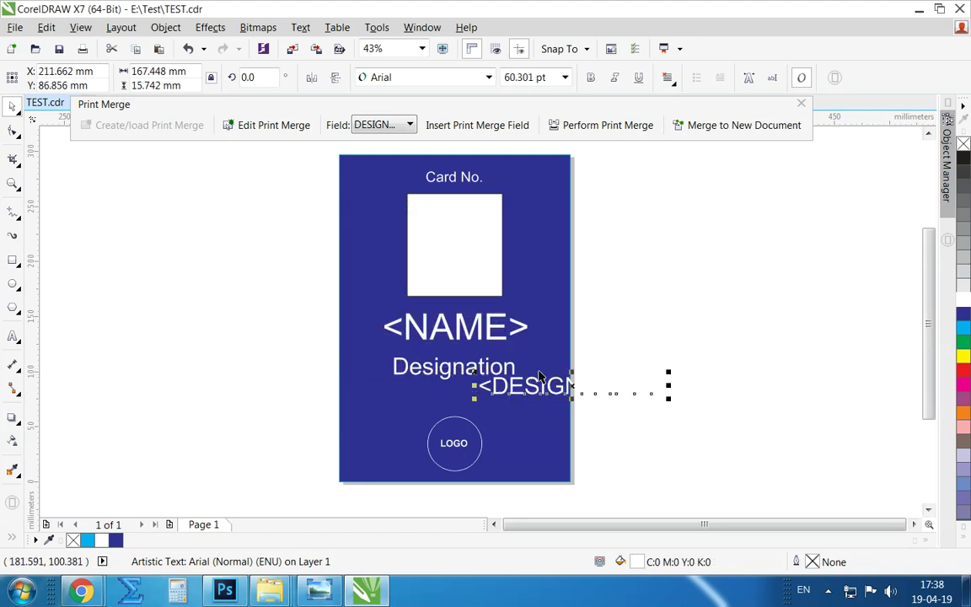
left_click(423, 373)
key("Delete")
left_click_drag(539, 392, 434, 371)
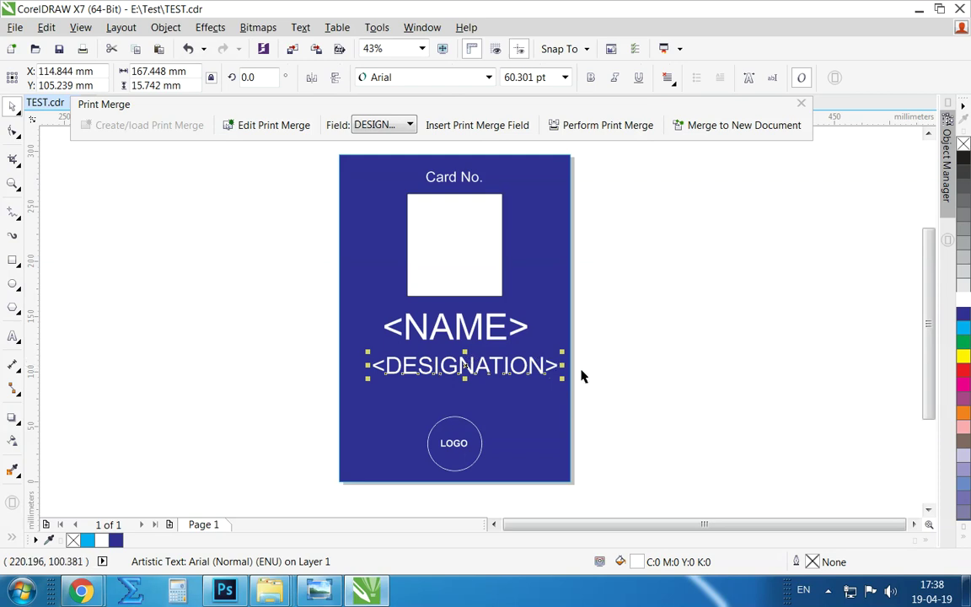
left_click_drag(563, 378, 539, 383)
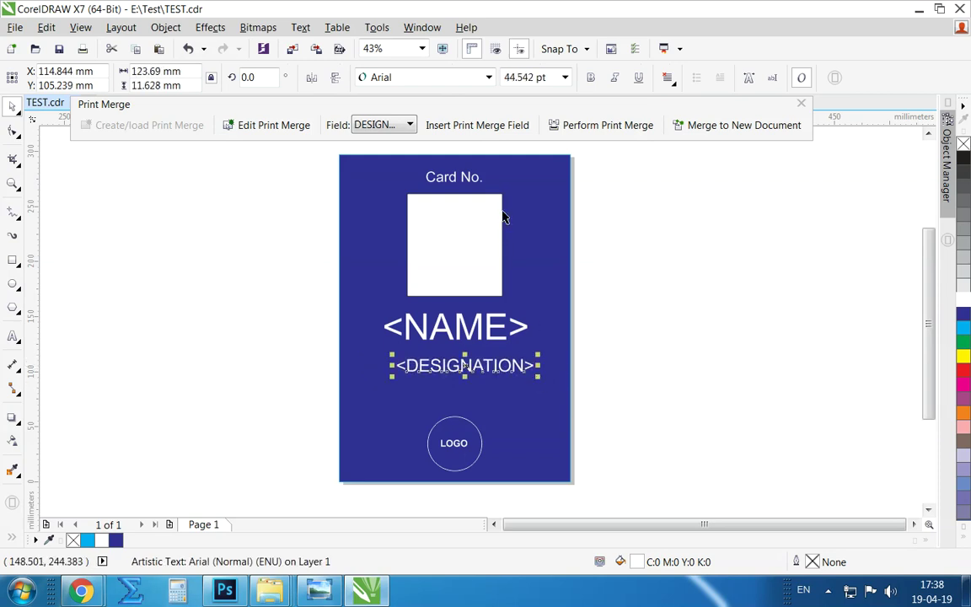
left_click(455, 177)
Insert a white Card No. merge field, delete the static Card No. text, and move it top centre
left_click(398, 127)
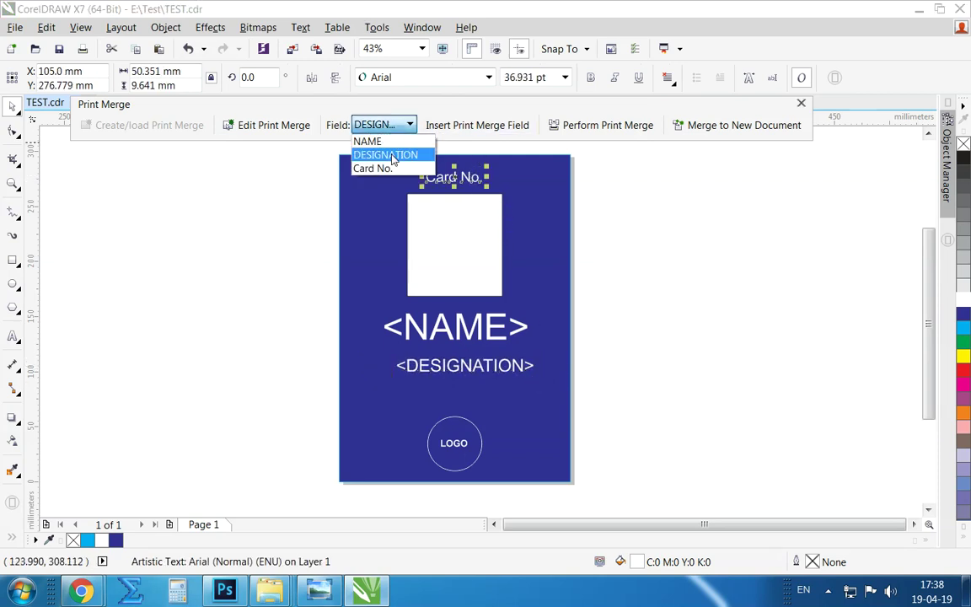
left_click(371, 166)
left_click(466, 127)
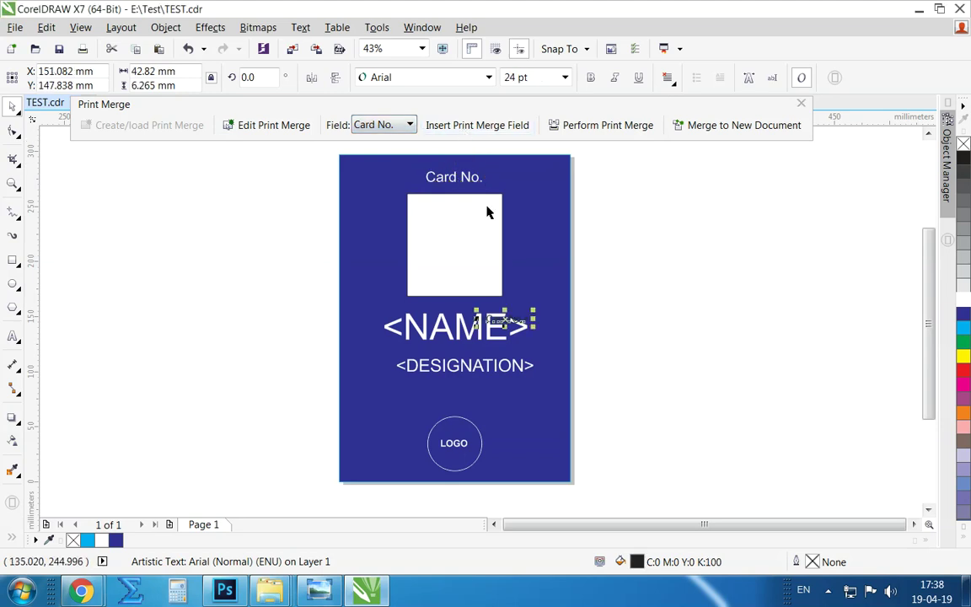
left_click(507, 182)
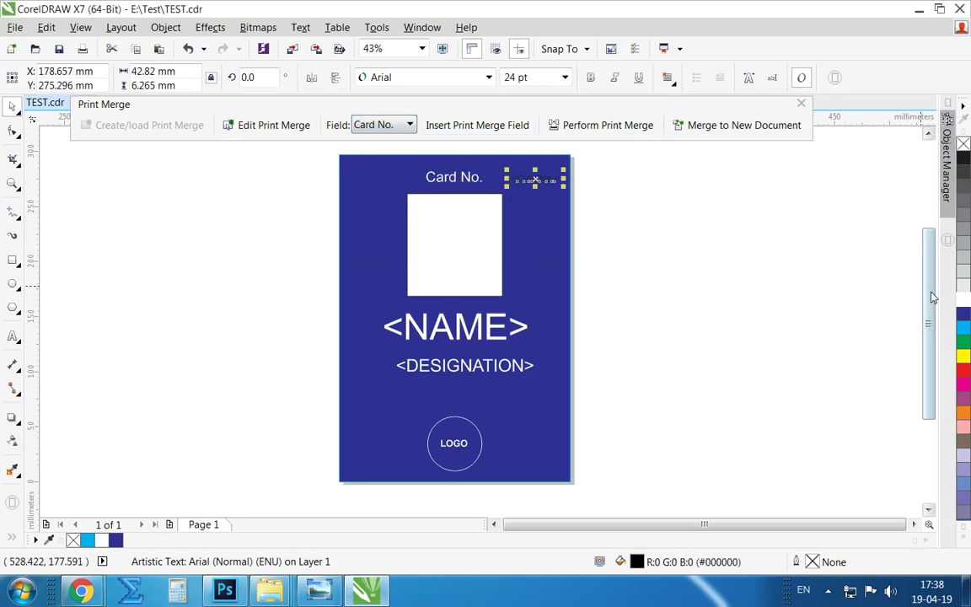
left_click(963, 291)
left_click(460, 177)
key("Delete")
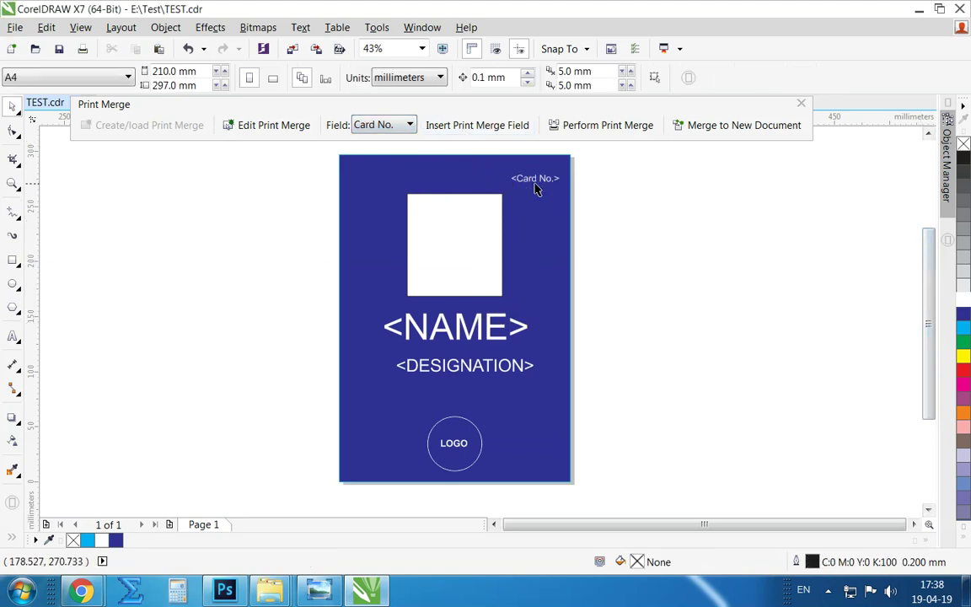
left_click_drag(536, 179, 459, 177)
Centre the <Card No.>, <NAME> and <DESIGNATION> fields on each other and on the card
left_click(428, 326, "shift")
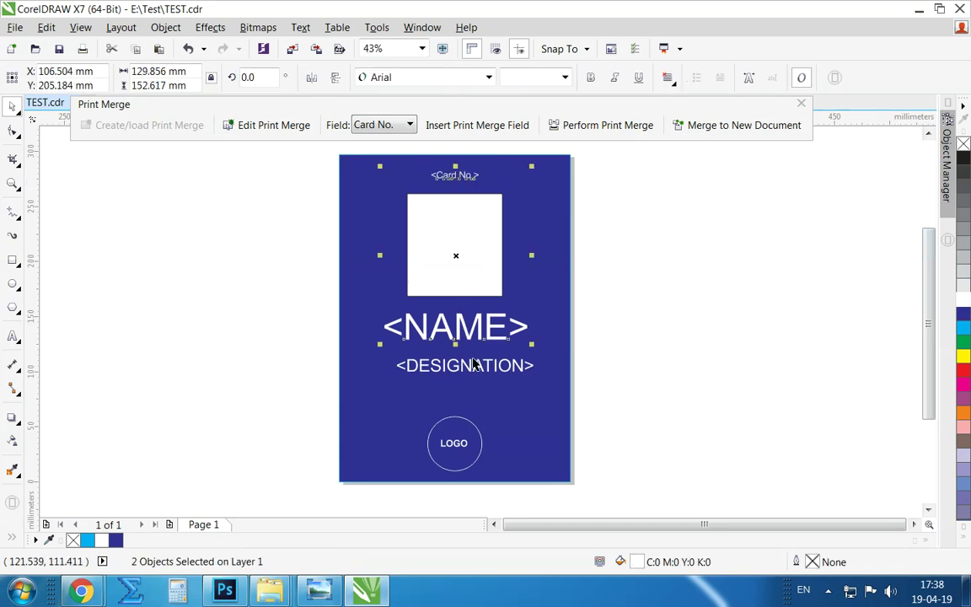
left_click(434, 364, "shift")
key("c")
left_click(667, 78)
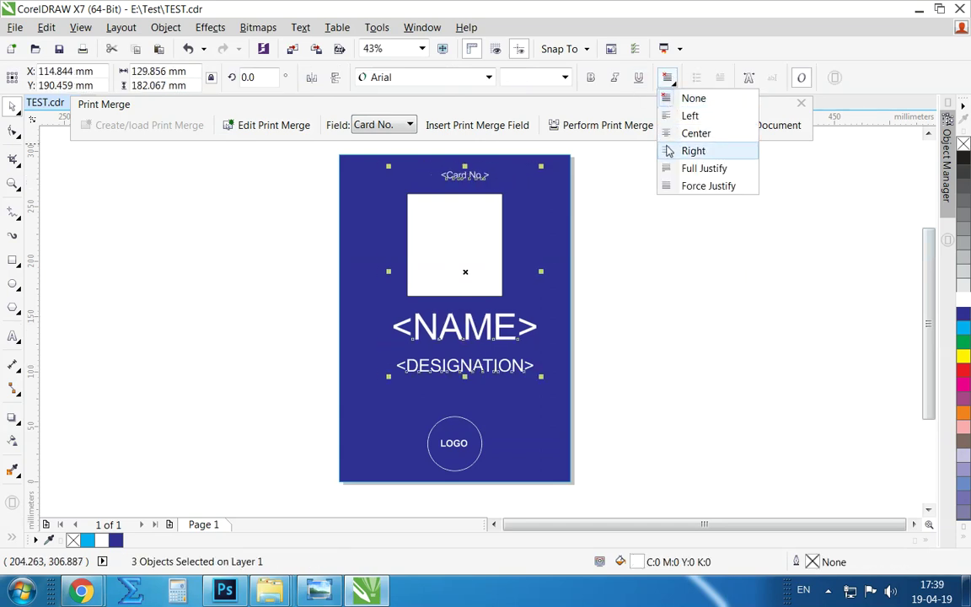
left_click(514, 244, "shift")
key("c")
key("Escape")
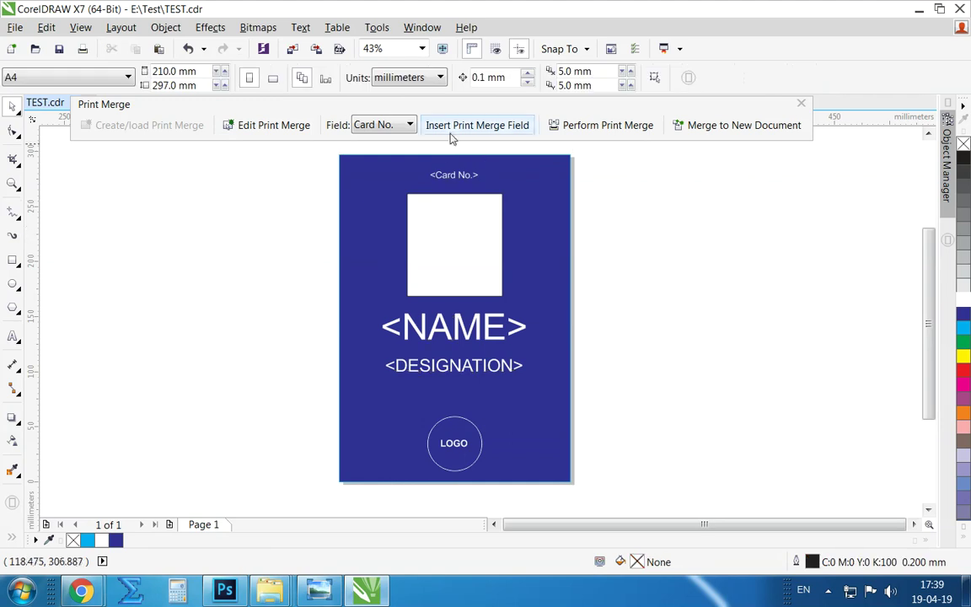
Colour the <Card No.> field yellow, enlarge it, and centre it horizontally on the card
left_click(449, 174)
left_click(463, 179)
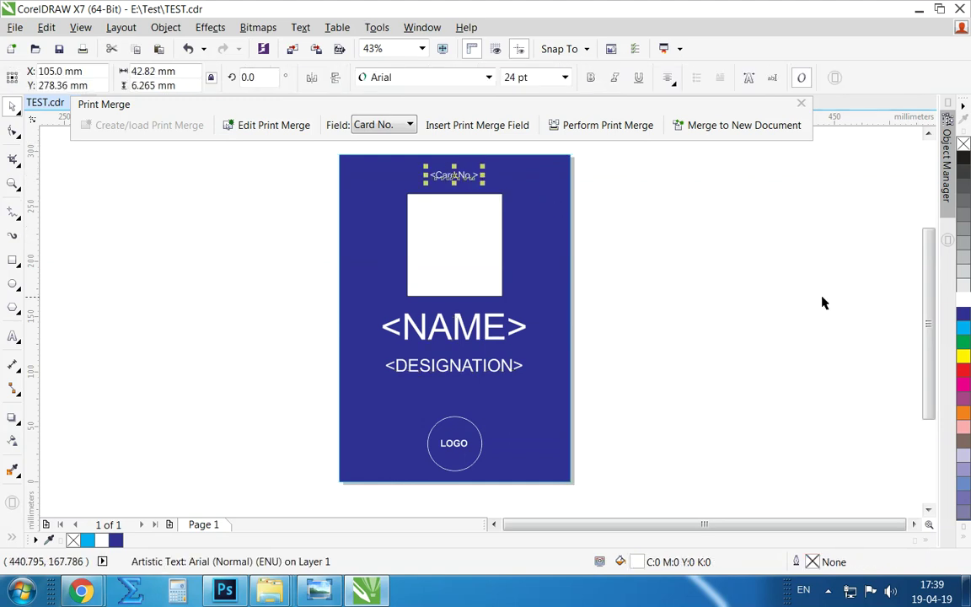
left_click(963, 355)
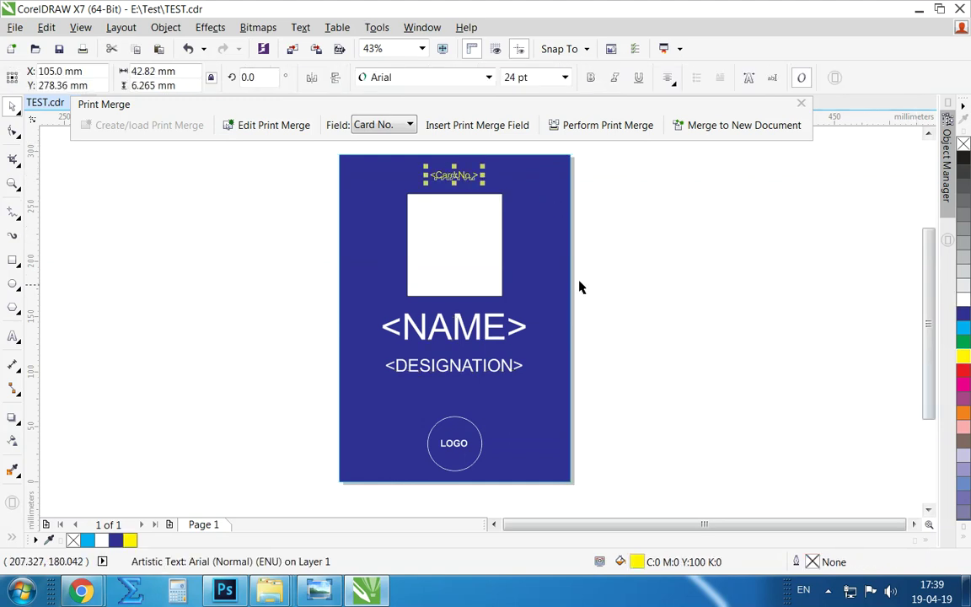
left_click(497, 327)
left_click(497, 367, "shift")
left_click(463, 179)
left_click_drag(483, 181, 509, 195)
left_click(561, 193, "shift")
key("c")
Check the card's objects by selecting them, then save the template
left_click(611, 168)
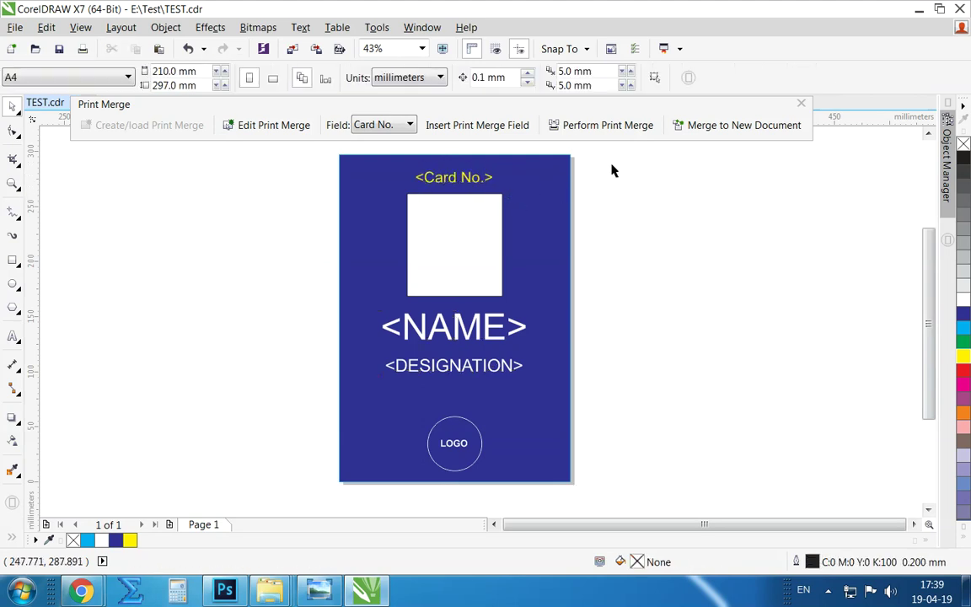
left_click_drag(605, 150, 386, 381)
left_click(574, 372, "shift")
left_click(630, 338)
key("ctrl+s")
Merge the template into a new document and browse its pages 1 to 3
left_click(742, 126)
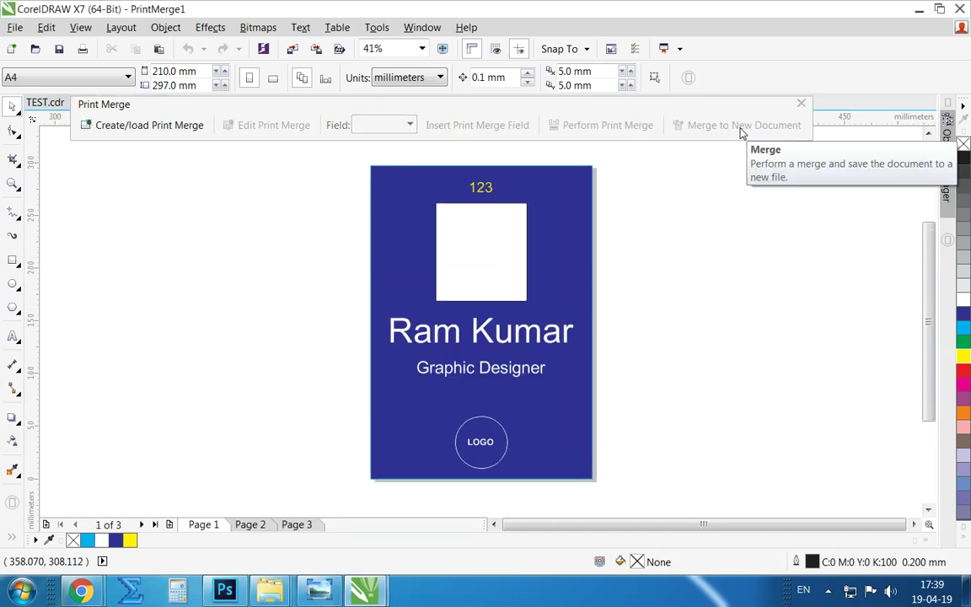
left_click(246, 525)
left_click(297, 524)
left_click(203, 524)
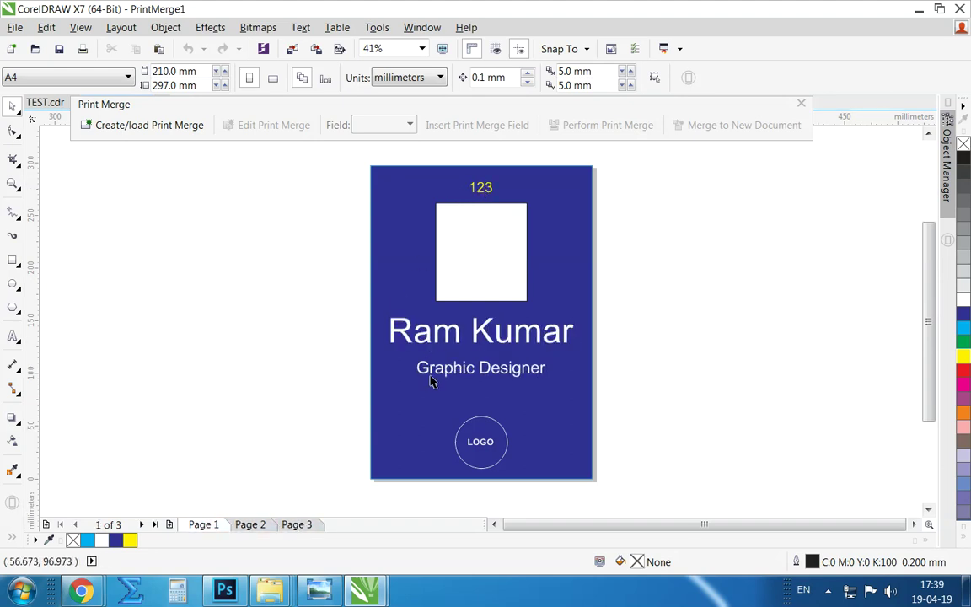
left_click(247, 524)
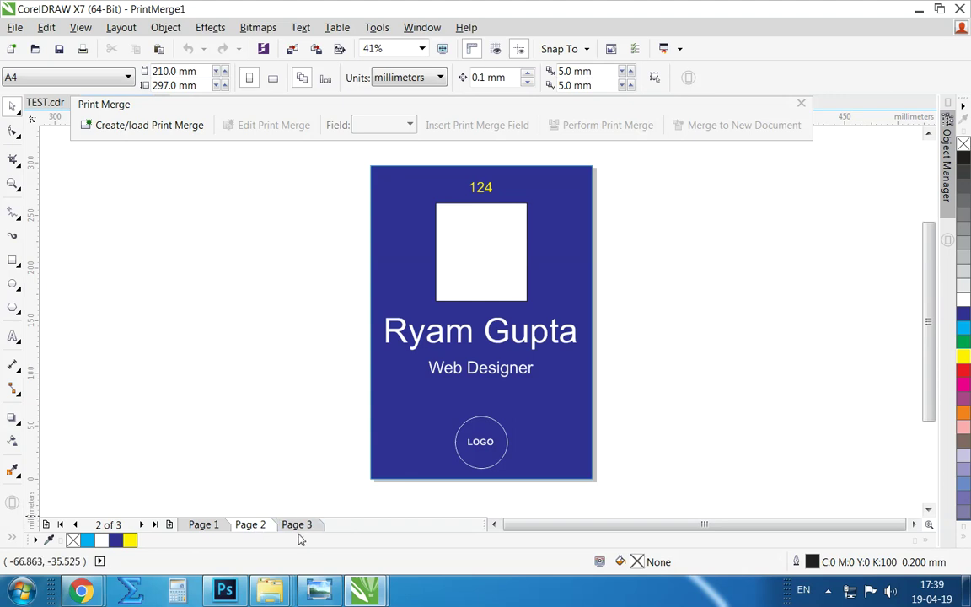
left_click(303, 524)
Zoom in on the merged cards, page through them, then return to TEST.cdr and select <Card No.>
key("z")
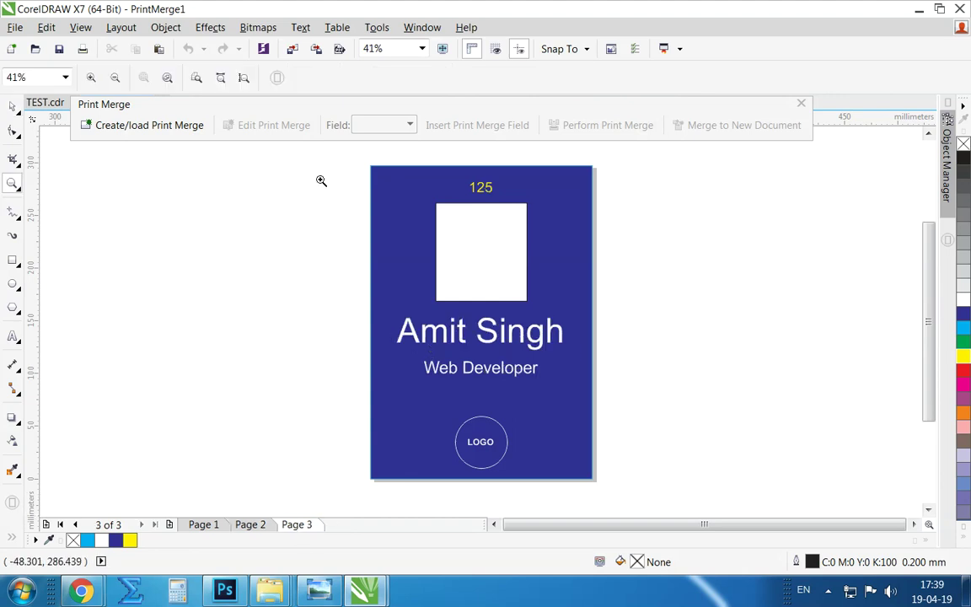
left_click_drag(325, 147, 631, 411)
key("Page_Up")
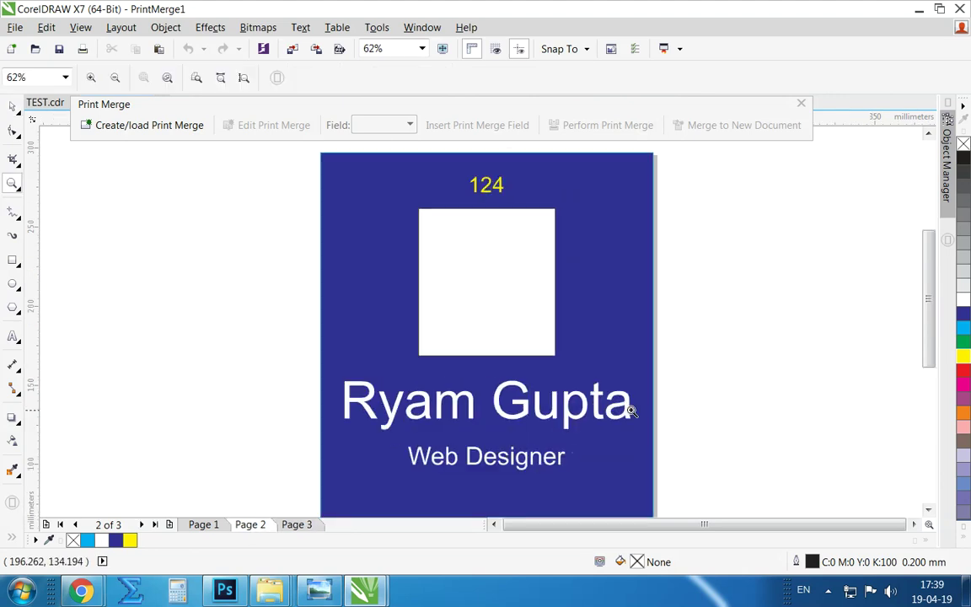
key("Page_Up")
key("Page_Down")
key("Page_Down")
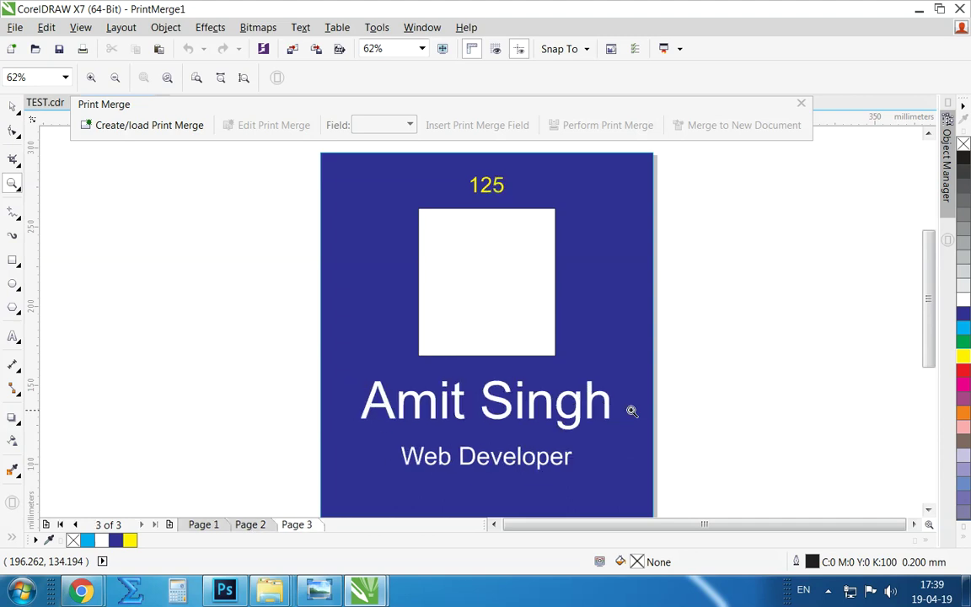
key("Page_Up")
key("Page_Up")
scroll(631, 410, "down", 1)
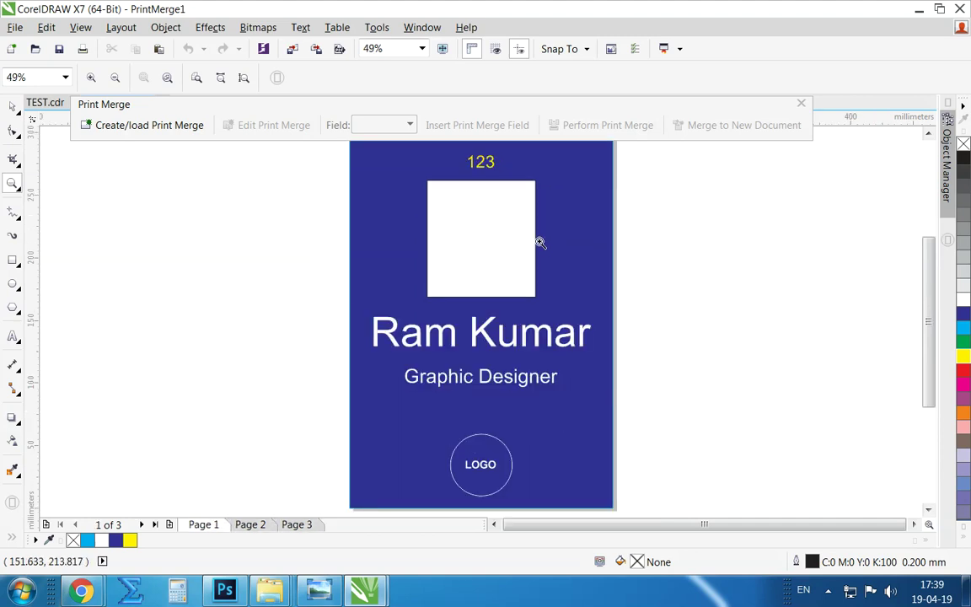
key("ctrl+Tab")
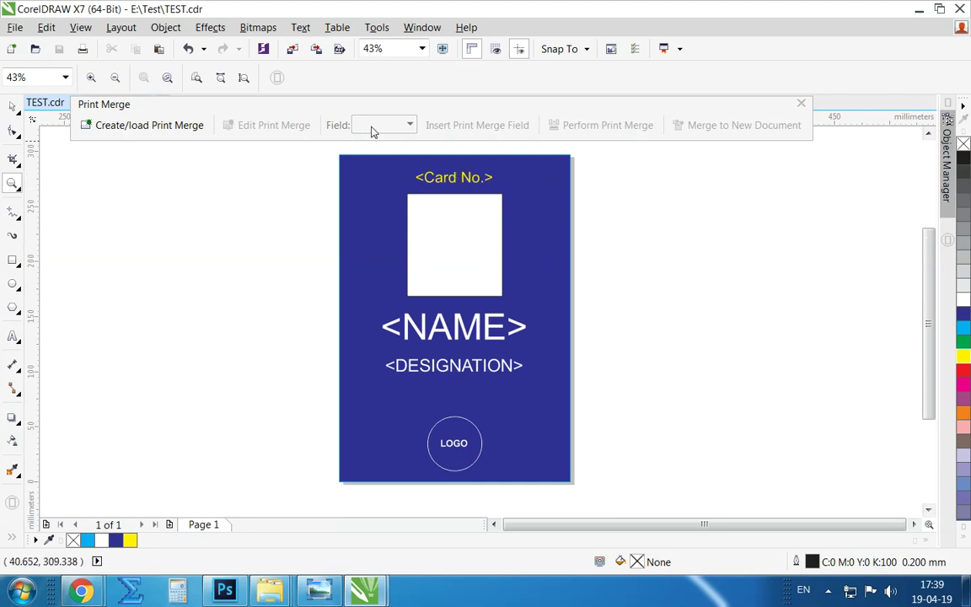
key("space")
left_click(449, 178)
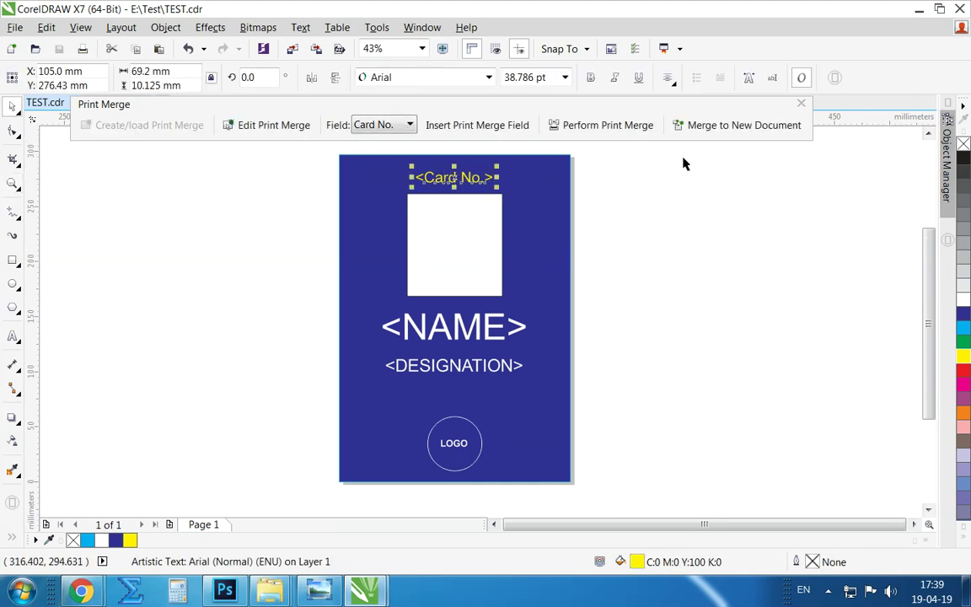